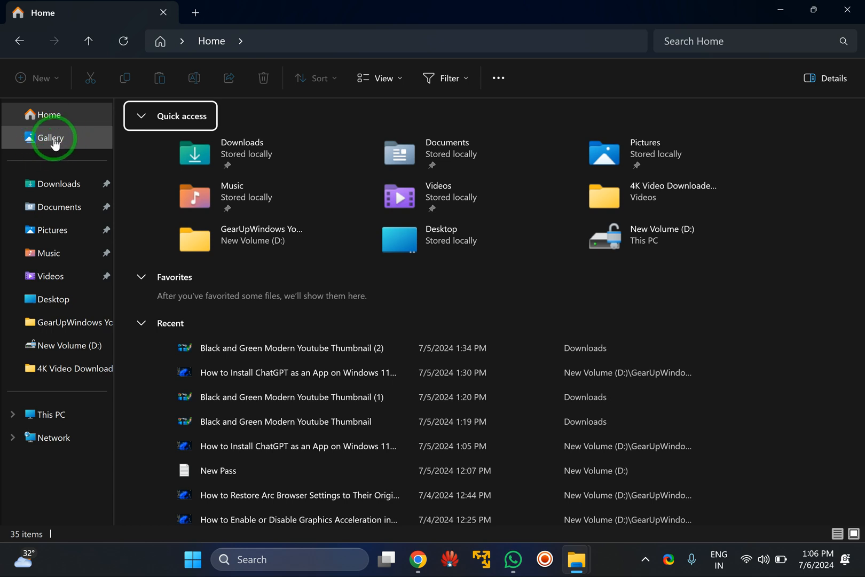
Close File Explorer, run regedit and allow Registry Editor to make changes to the device.
{"action": "left_click", "coordinate": [850, 9]}
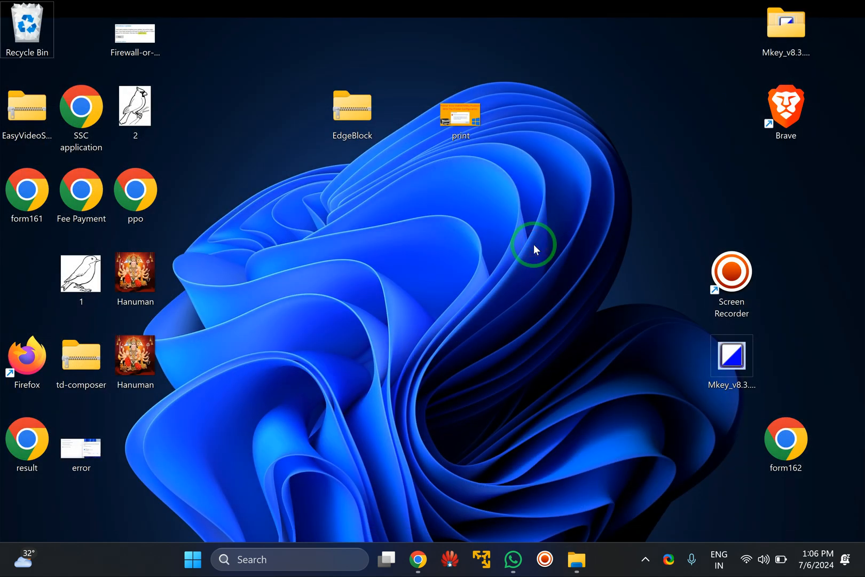
{"action": "key", "text": "super+r"}
{"action": "left_click", "coordinate": [162, 388]}
{"action": "left_click_drag", "start_coordinate": [162, 389], "coordinate": [444, 235]}
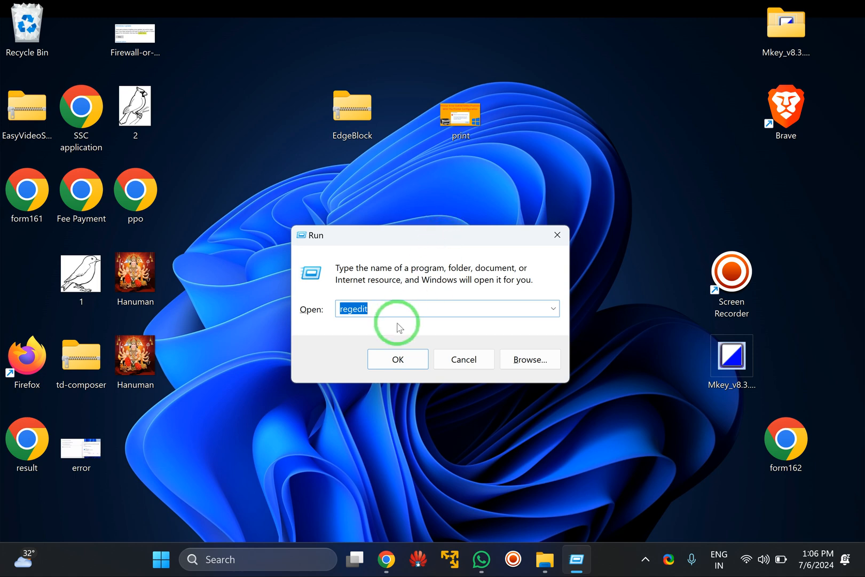
{"action": "left_click", "coordinate": [386, 306]}
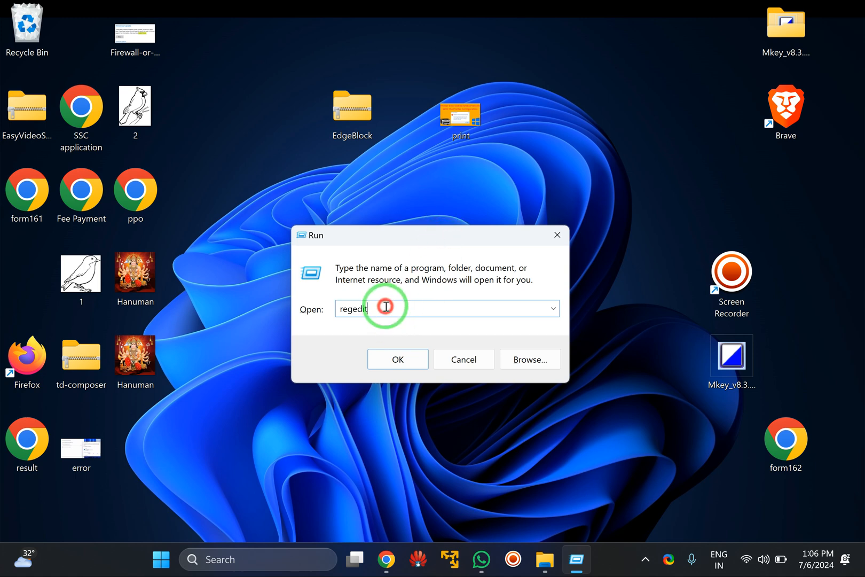
{"action": "left_click", "coordinate": [399, 366]}
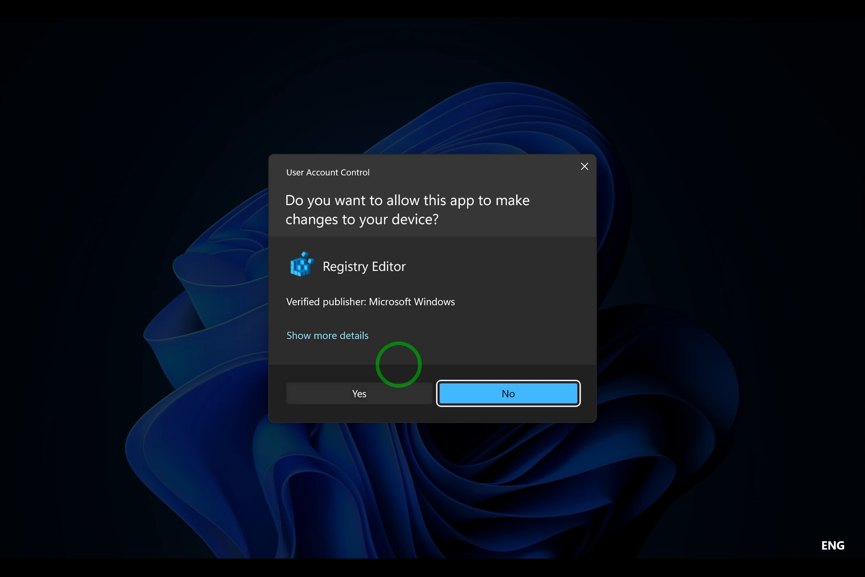
{"action": "left_click", "coordinate": [374, 394]}
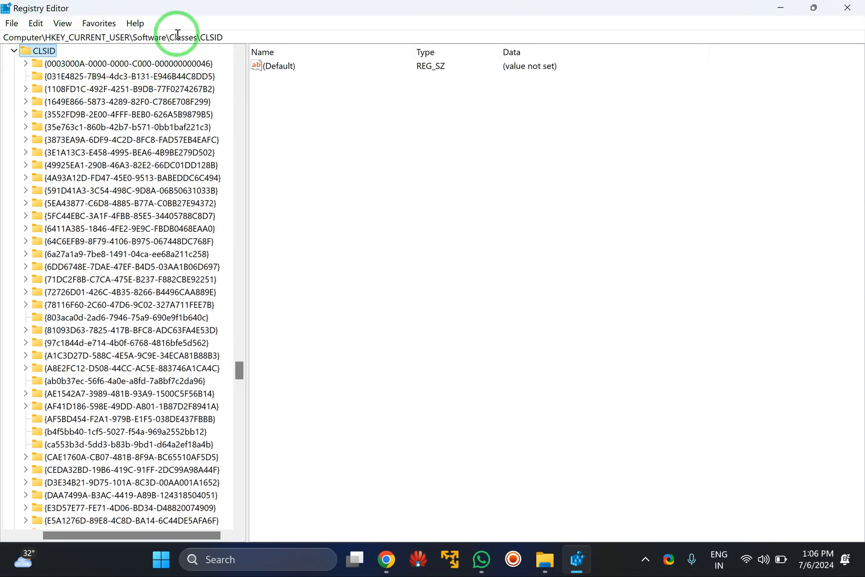
Go to the registry key Computer\HKEY_CURRENT_USER\Software\Classes\CLSID.
{"action": "left_click", "coordinate": [250, 37]}
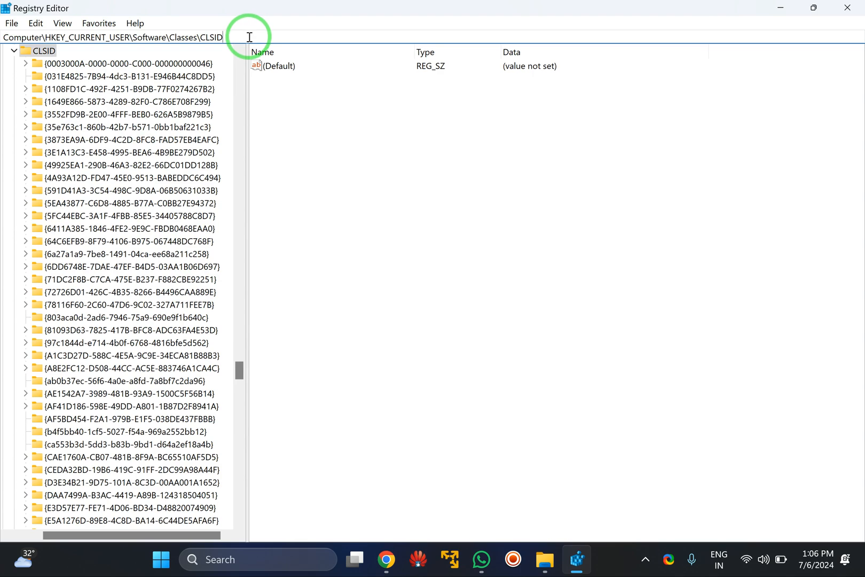
{"action": "mouse_move", "coordinate": [251, 36]}
{"action": "left_mouse_down"}
{"action": "mouse_move", "coordinate": [32, 34]}
{"action": "mouse_move", "coordinate": [262, 28]}
{"action": "left_mouse_up"}
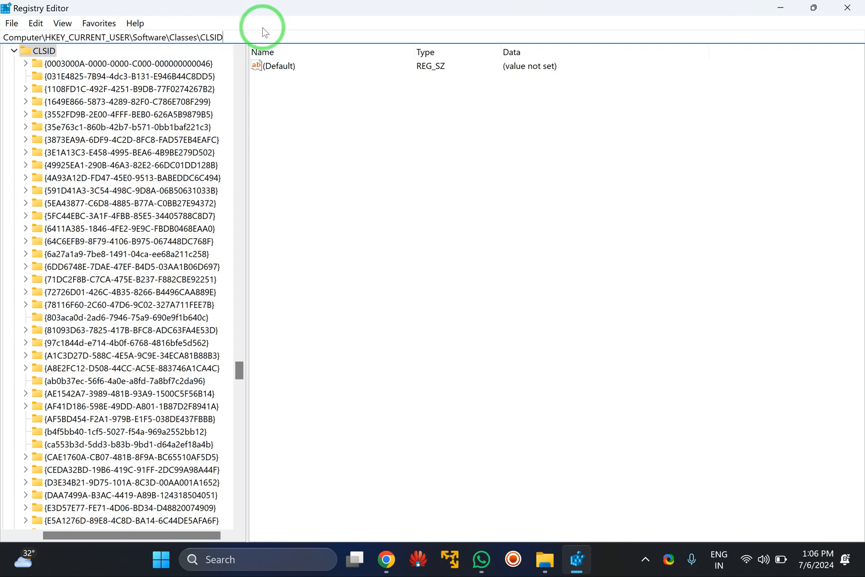
{"action": "key", "text": "Return"}
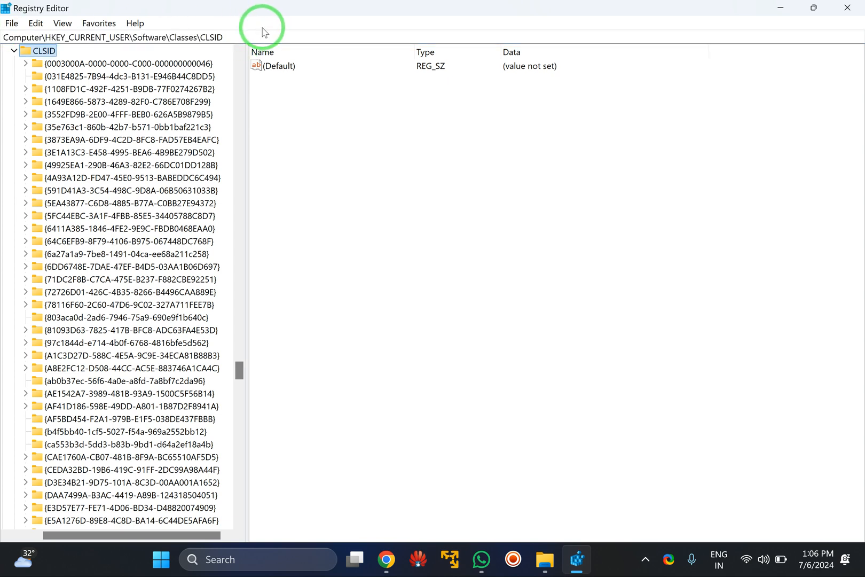
Bring up the available actions for the CLSID key.
{"action": "right_click", "coordinate": [48, 55]}
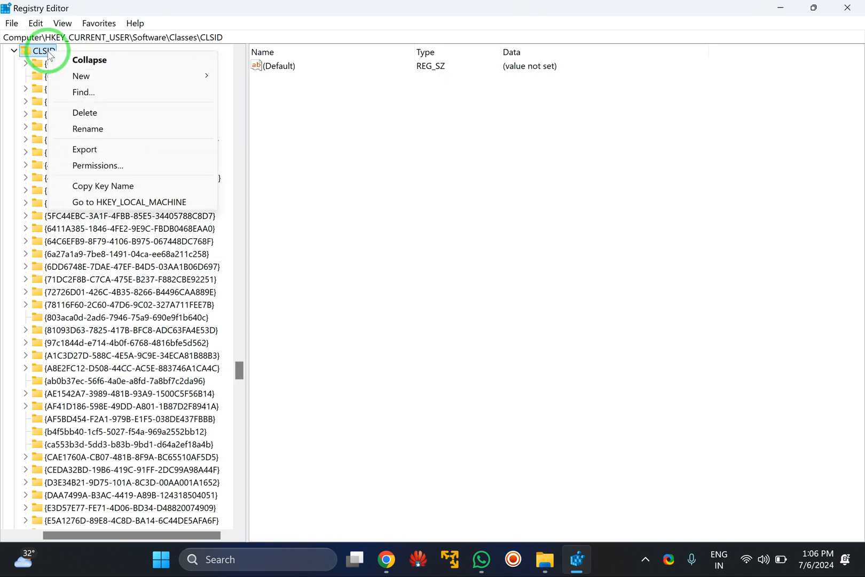
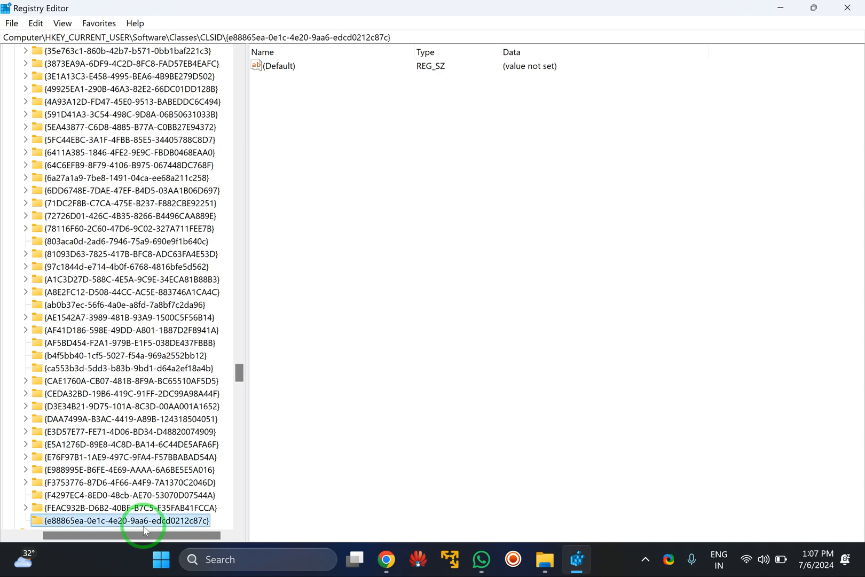
{"action": "scroll", "coordinate": [155, 505], "scroll_direction": "down", "scroll_amount": 1}
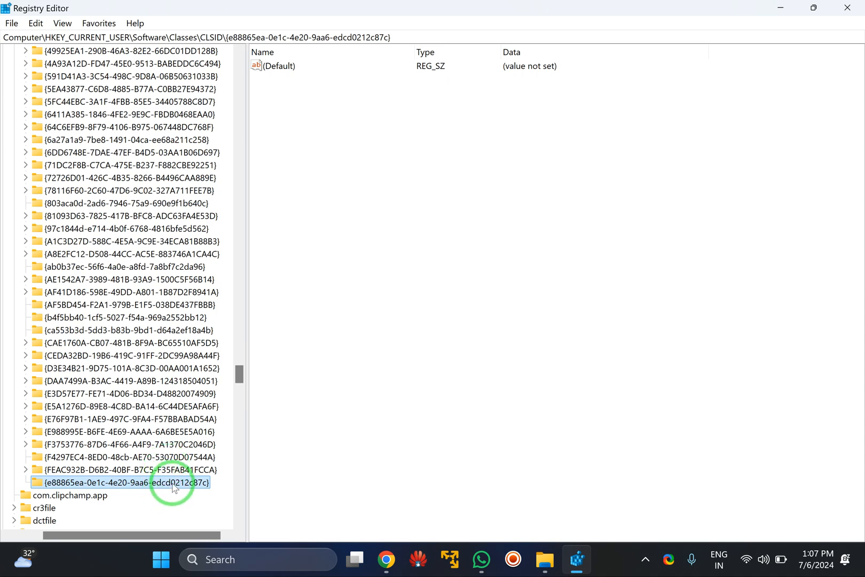
{"action": "right_click", "coordinate": [170, 485]}
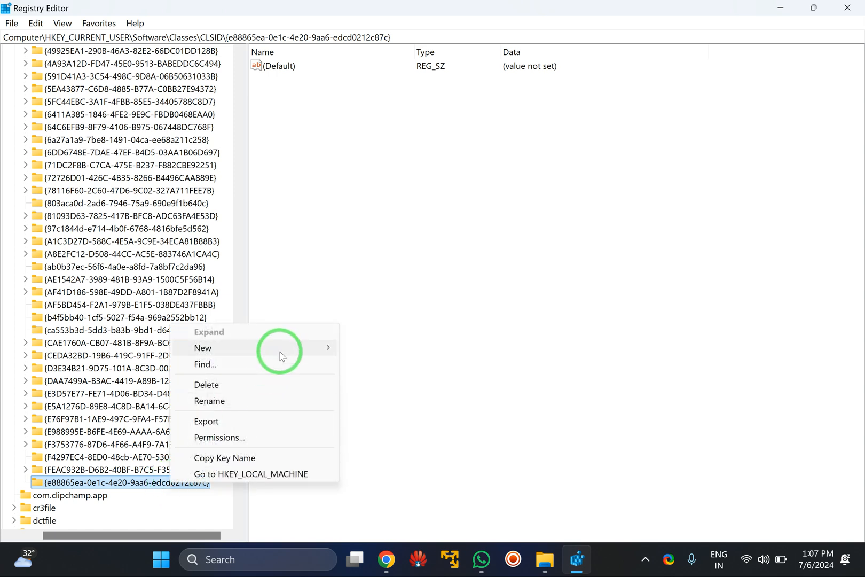
{"action": "mouse_move", "coordinate": [278, 356]}
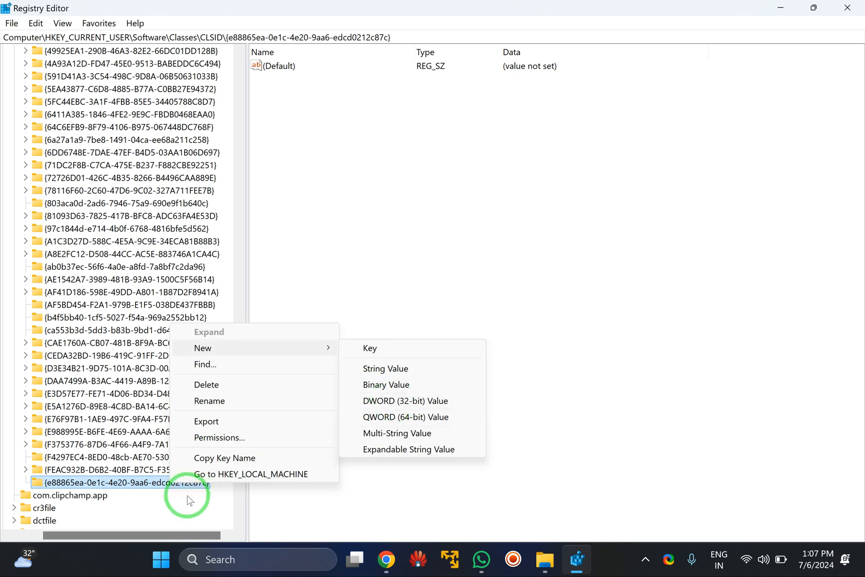
{"action": "left_click", "coordinate": [146, 485]}
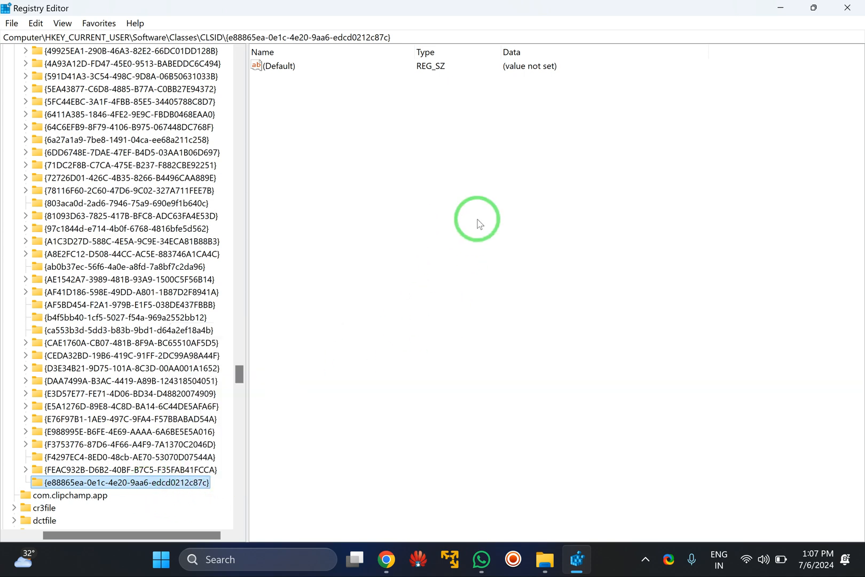
Create a new DWORD (32-bit) value in the {e88865ea-0e1c-4e20-9aa6-edcd0212c87c} key.
{"action": "right_click", "coordinate": [477, 250]}
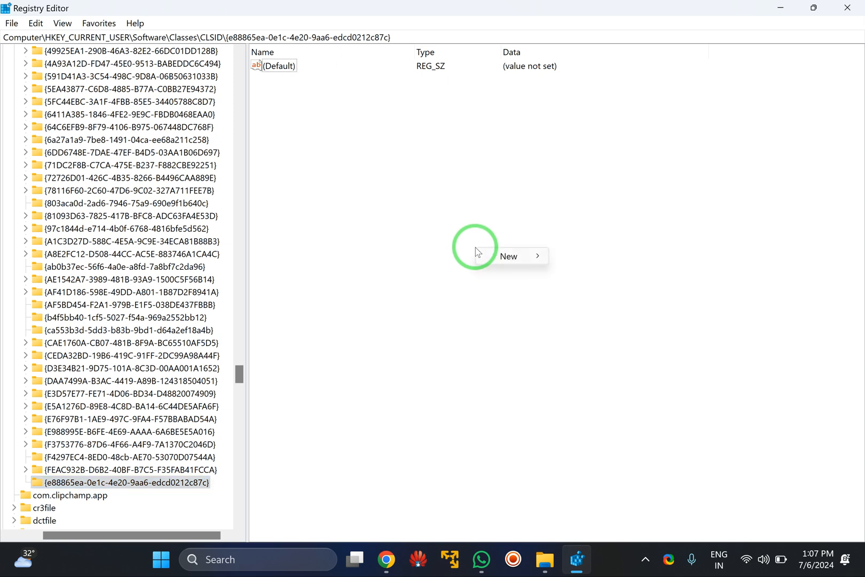
{"action": "mouse_move", "coordinate": [508, 258]}
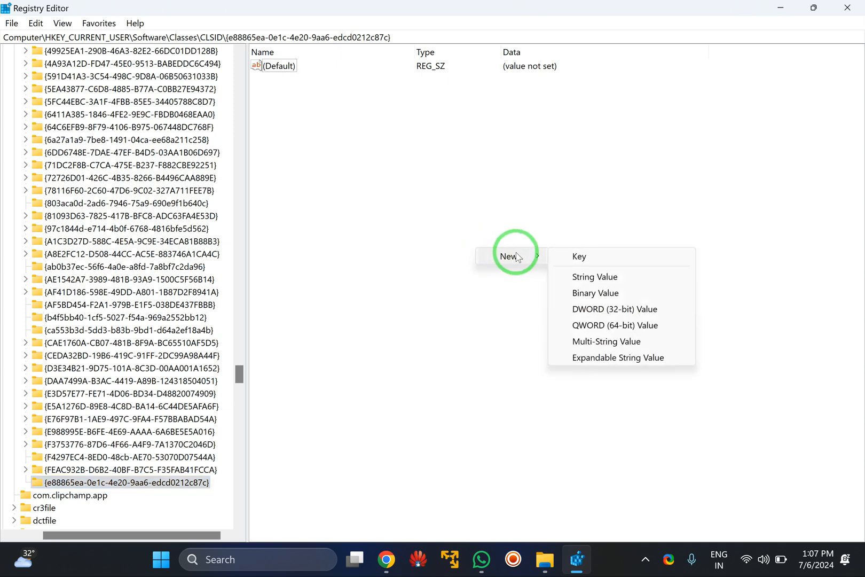
{"action": "left_click", "coordinate": [602, 311]}
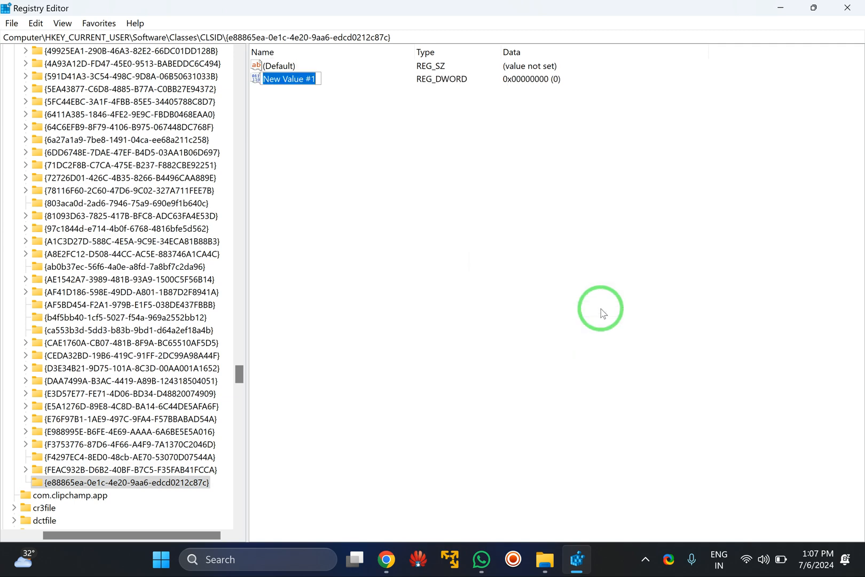
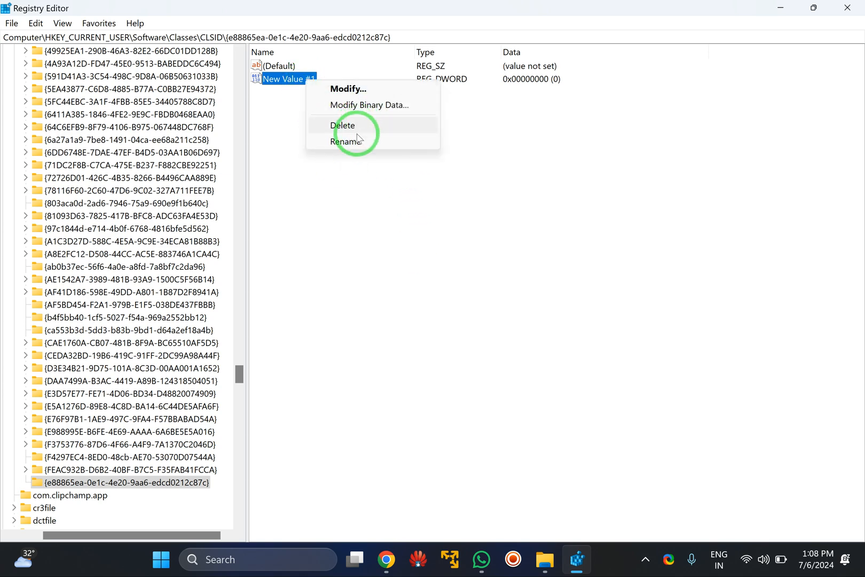
Rename the new DWORD value in the {e88865ea-0e1c-4e20-9aa6-edcd0212c87c} key to System.IsPinnedToNamespaceTree.
{"action": "left_click", "coordinate": [355, 142]}
{"action": "type", "text": "System.IsPinnedToNamespaceTree"}
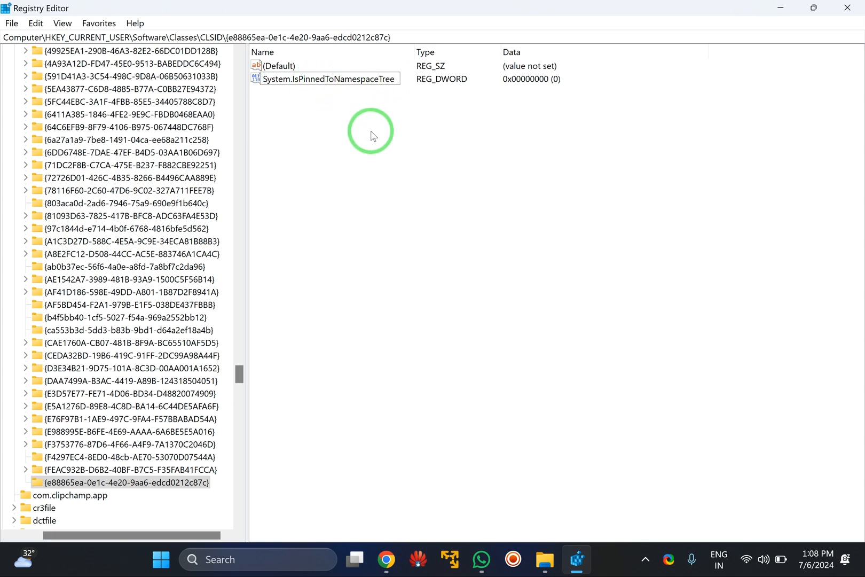
{"action": "key", "text": "Return"}
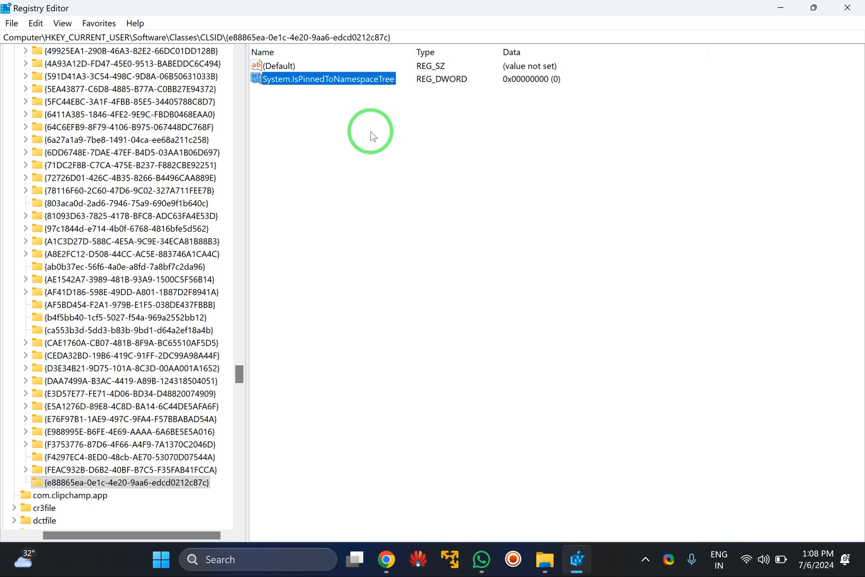
Open the System.IsPinnedToNamespaceTree value, accept value data 0 in hexadecimal, and minimize Registry Editor.
{"action": "double_click", "coordinate": [355, 80]}
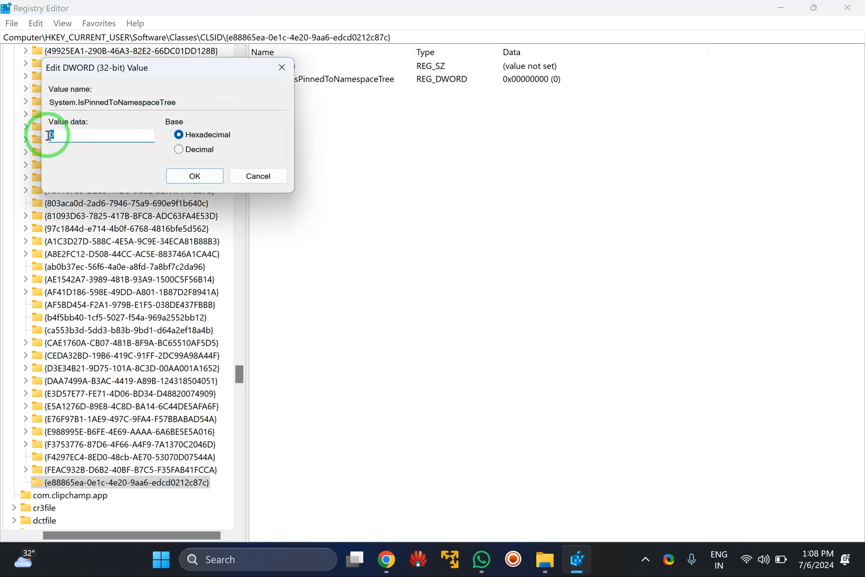
{"action": "left_click_drag", "start_coordinate": [128, 67], "coordinate": [401, 164]}
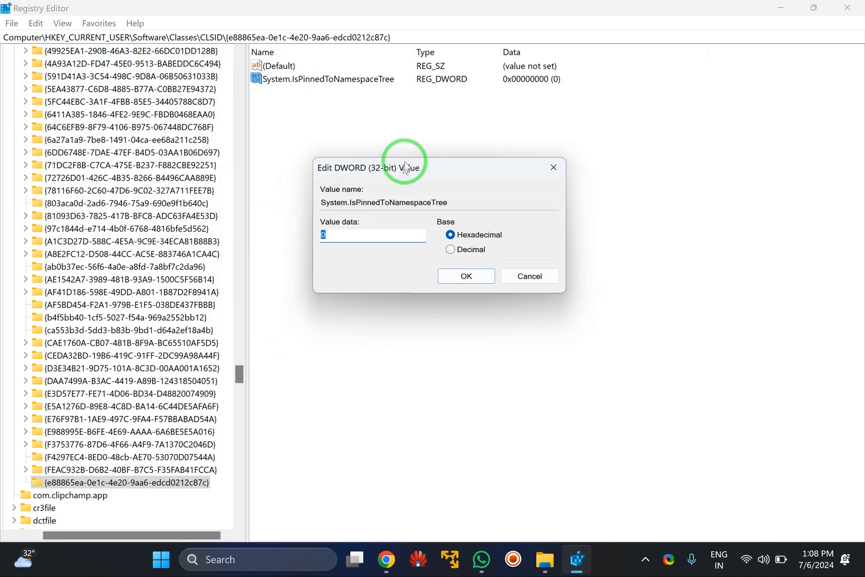
{"action": "left_click", "coordinate": [470, 273]}
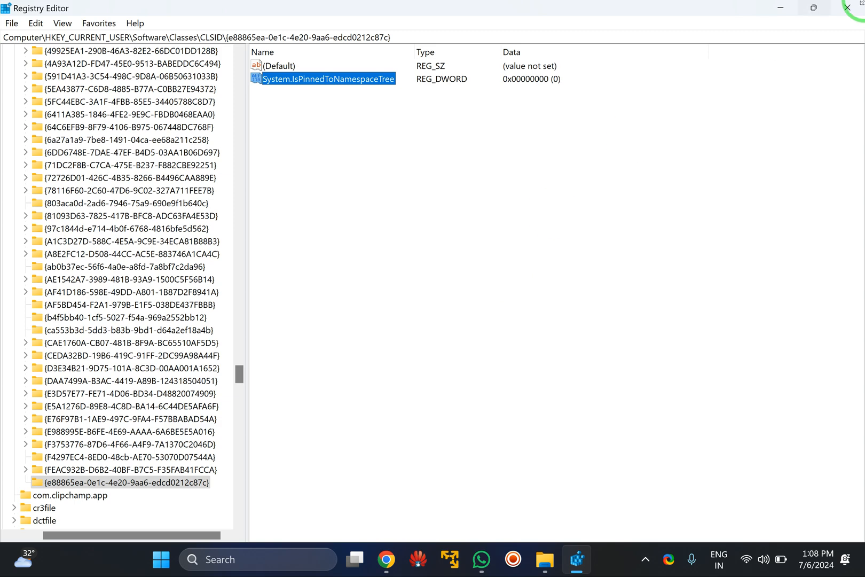
{"action": "left_click", "coordinate": [781, 11]}
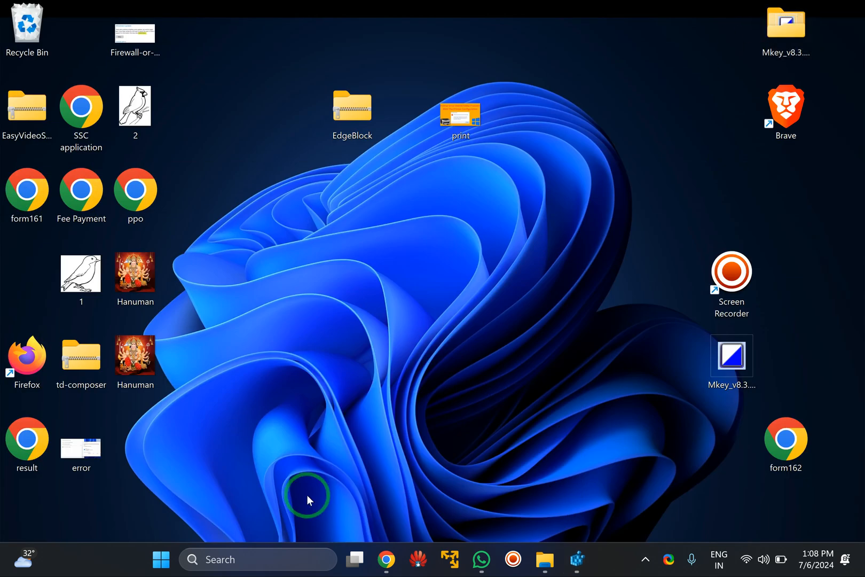
Open Task Manager and maximize its window.
{"action": "right_click", "coordinate": [113, 568]}
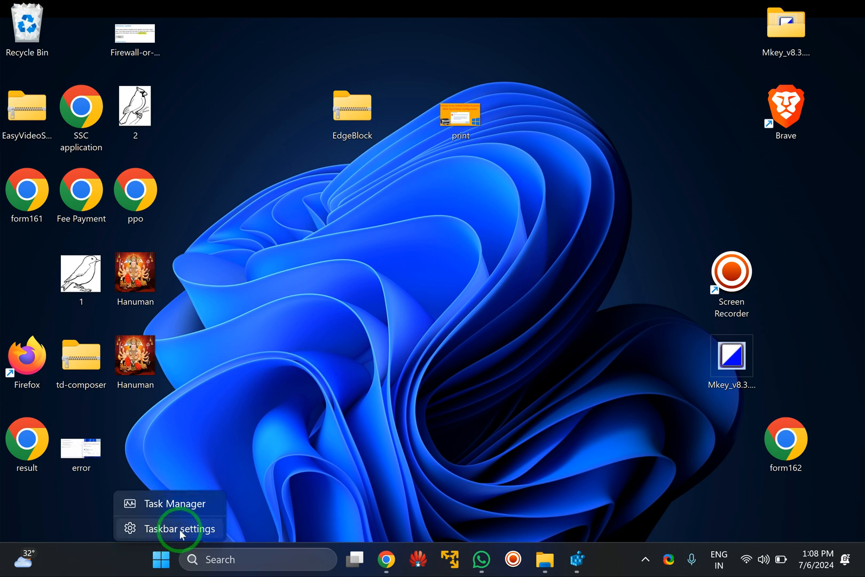
{"action": "left_click", "coordinate": [184, 510]}
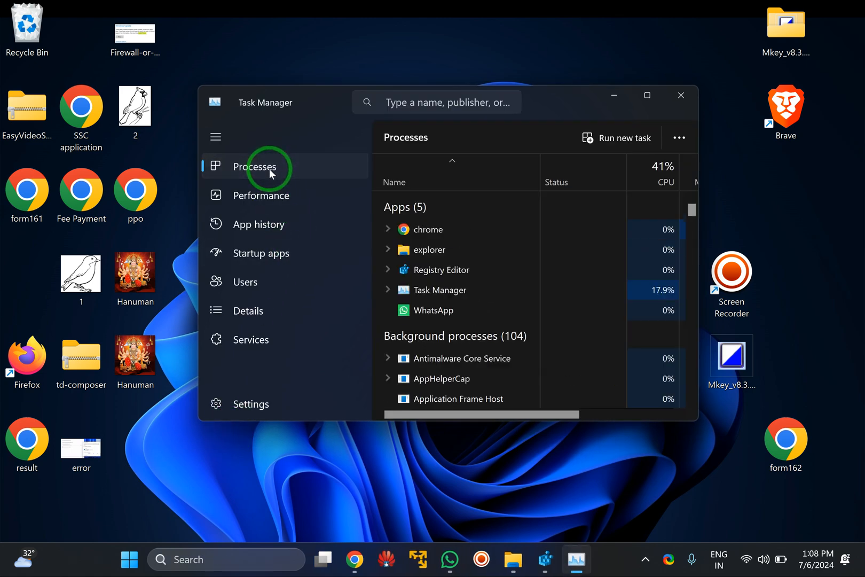
{"action": "left_click", "coordinate": [653, 102]}
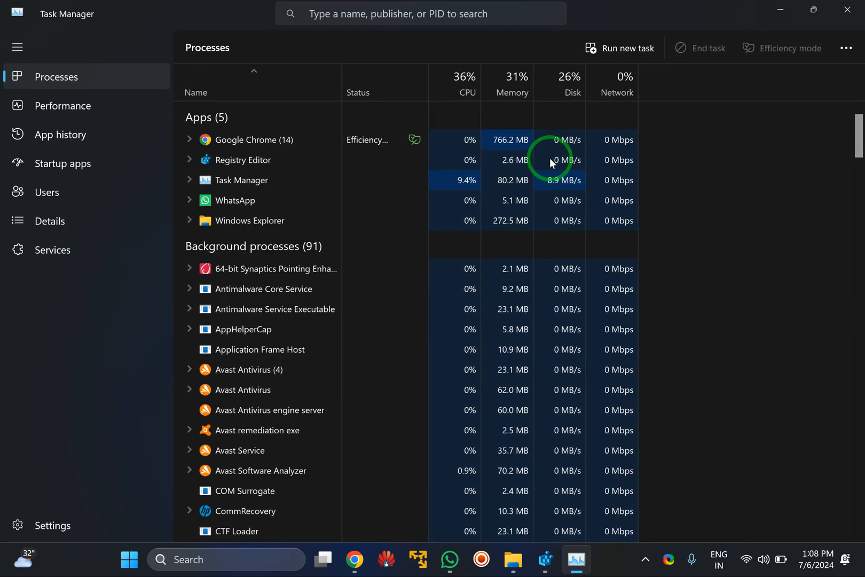
Look through Task Manager's process list to find the Windows Explorer process.
{"action": "left_click_drag", "start_coordinate": [856, 143], "coordinate": [843, 554]}
{"action": "scroll", "coordinate": [394, 333], "scroll_direction": "up", "scroll_amount": 3}
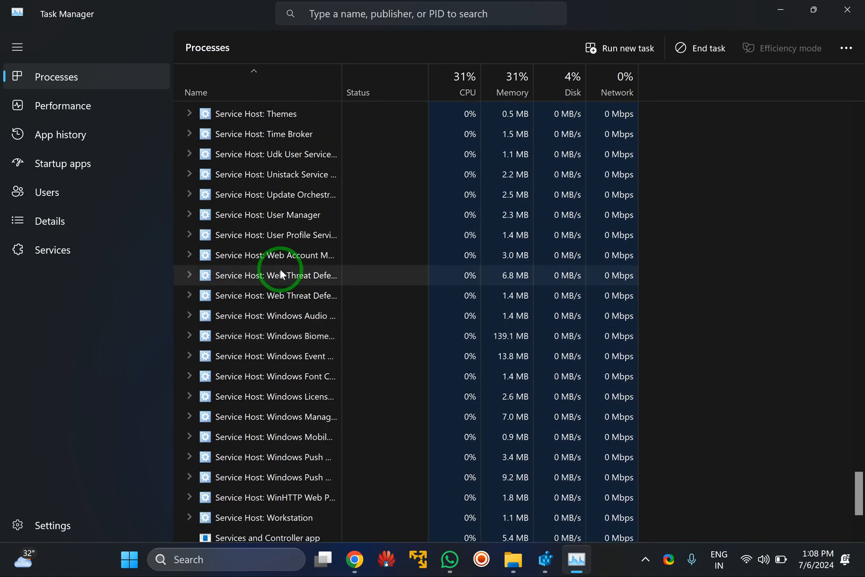
{"action": "scroll", "coordinate": [281, 275], "scroll_direction": "down", "scroll_amount": 2}
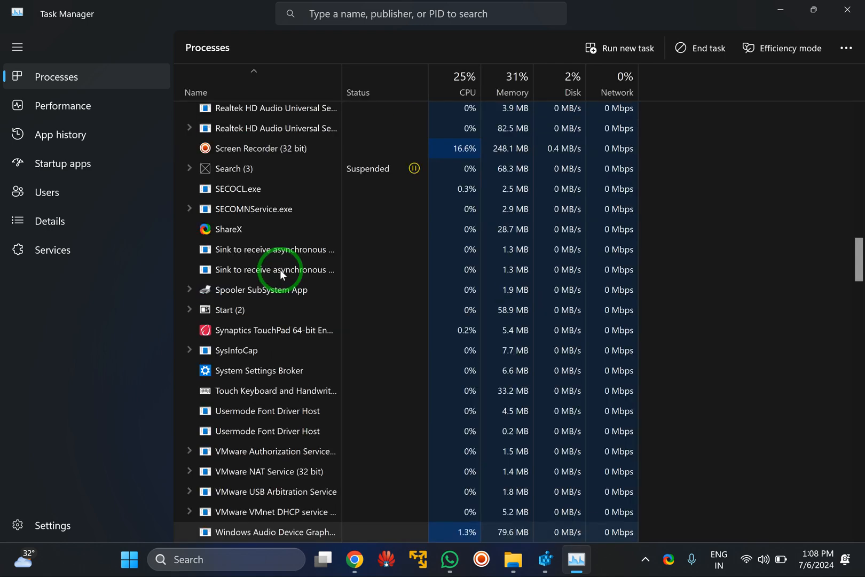
{"action": "scroll", "coordinate": [280, 270], "scroll_direction": "down", "scroll_amount": 1}
{"action": "scroll", "coordinate": [280, 270], "scroll_direction": "down", "scroll_amount": 2}
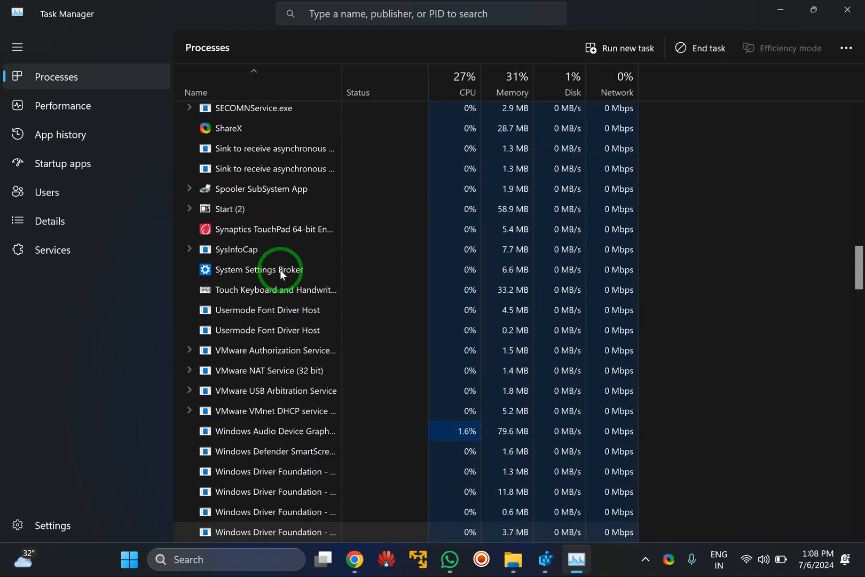
{"action": "scroll", "coordinate": [280, 269], "scroll_direction": "down", "scroll_amount": 2}
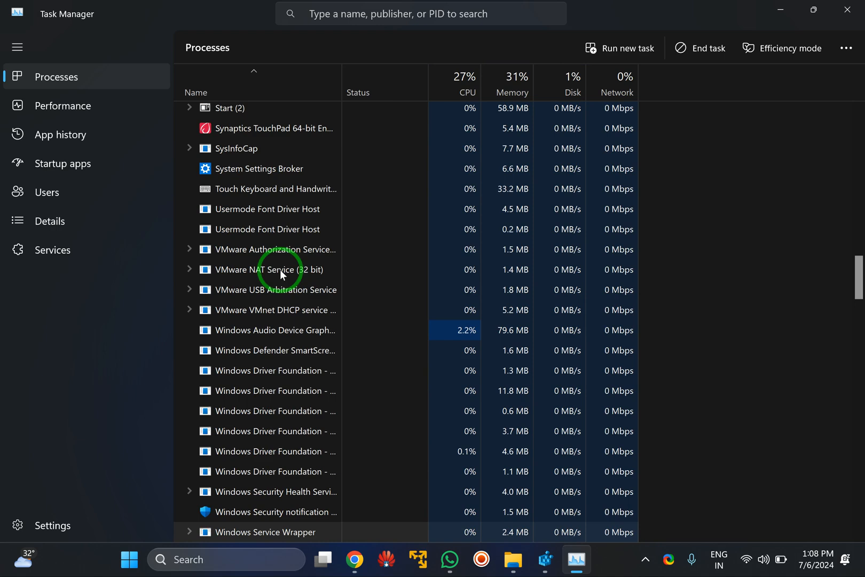
{"action": "scroll", "coordinate": [270, 375], "scroll_direction": "down", "scroll_amount": 3}
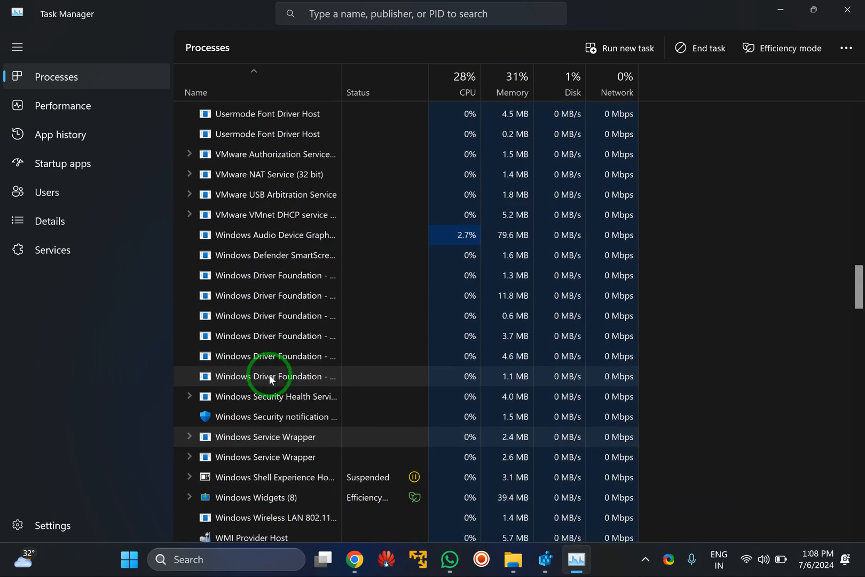
{"action": "scroll", "coordinate": [269, 385], "scroll_direction": "down", "scroll_amount": 2}
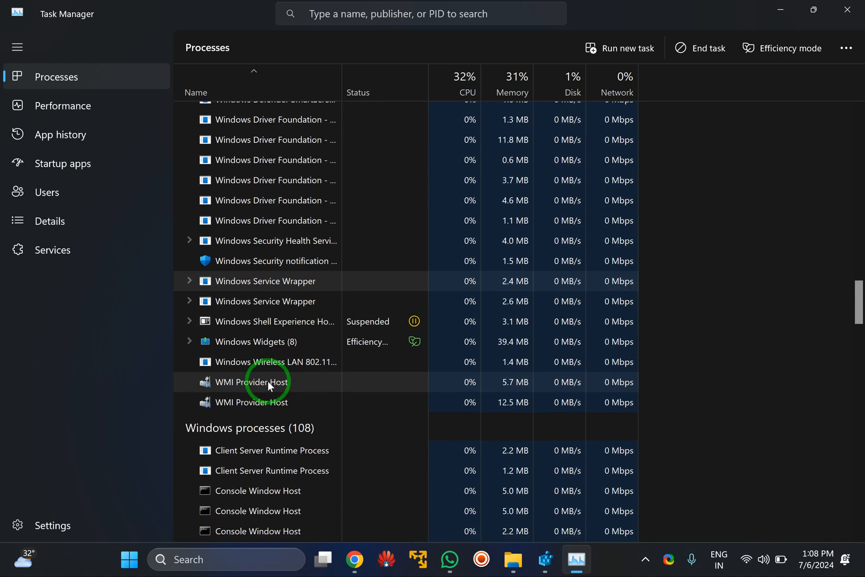
{"action": "scroll", "coordinate": [279, 315], "scroll_direction": "up", "scroll_amount": 6}
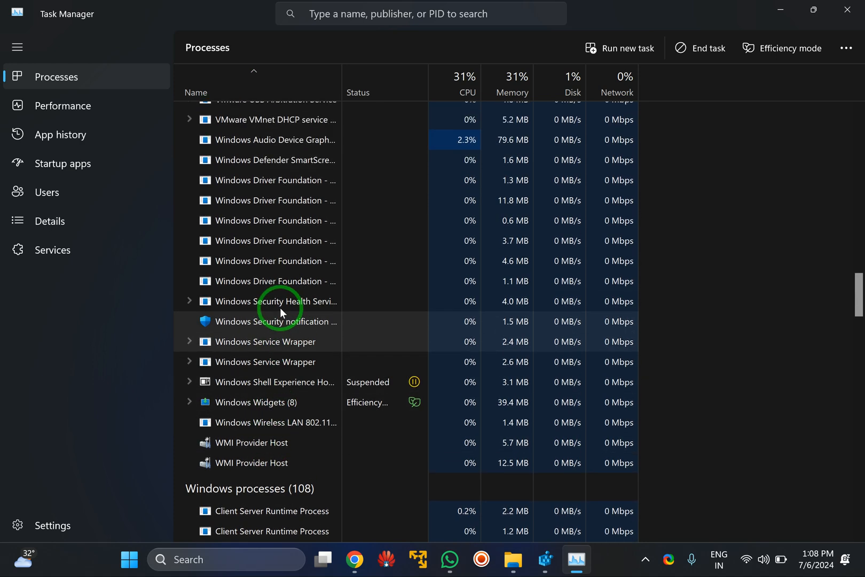
{"action": "scroll", "coordinate": [281, 312], "scroll_direction": "up", "scroll_amount": 6}
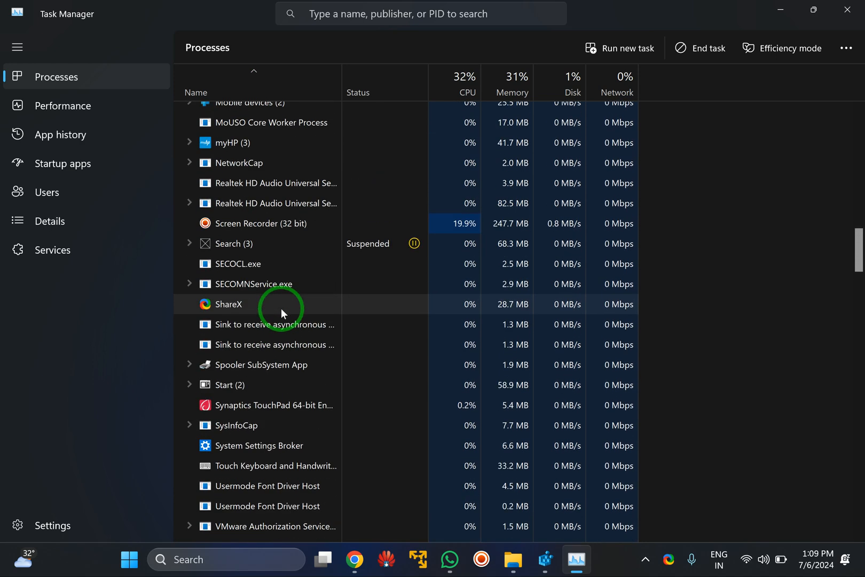
{"action": "scroll", "coordinate": [281, 313], "scroll_direction": "up", "scroll_amount": 9}
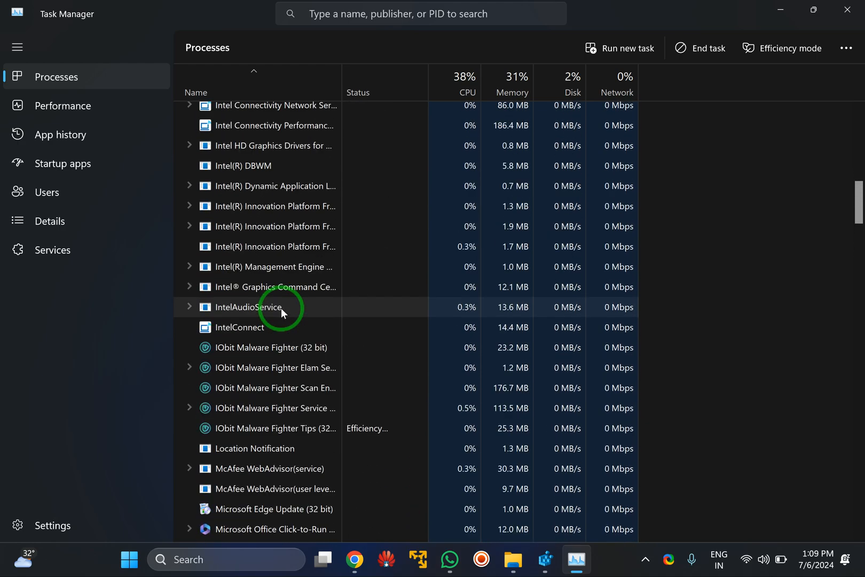
{"action": "scroll", "coordinate": [281, 308], "scroll_direction": "up", "scroll_amount": 3}
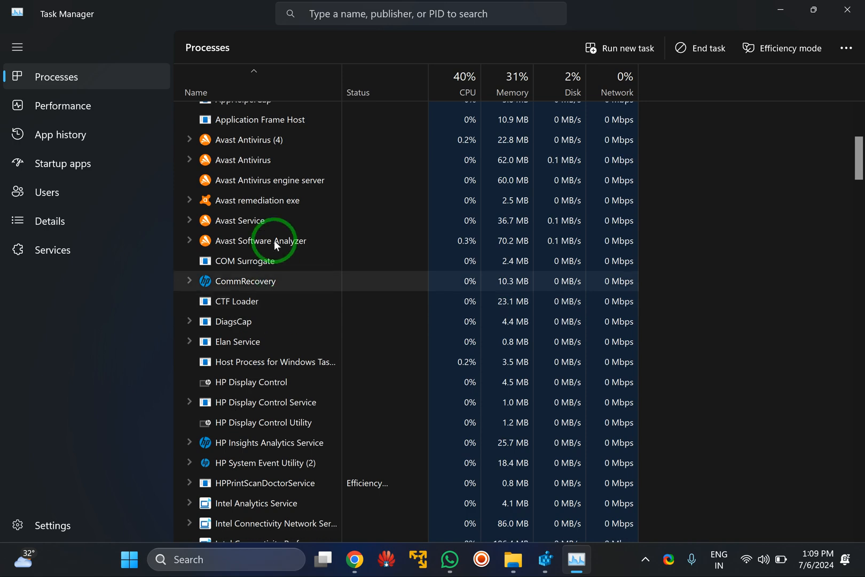
{"action": "scroll", "coordinate": [272, 207], "scroll_direction": "down", "scroll_amount": 15}
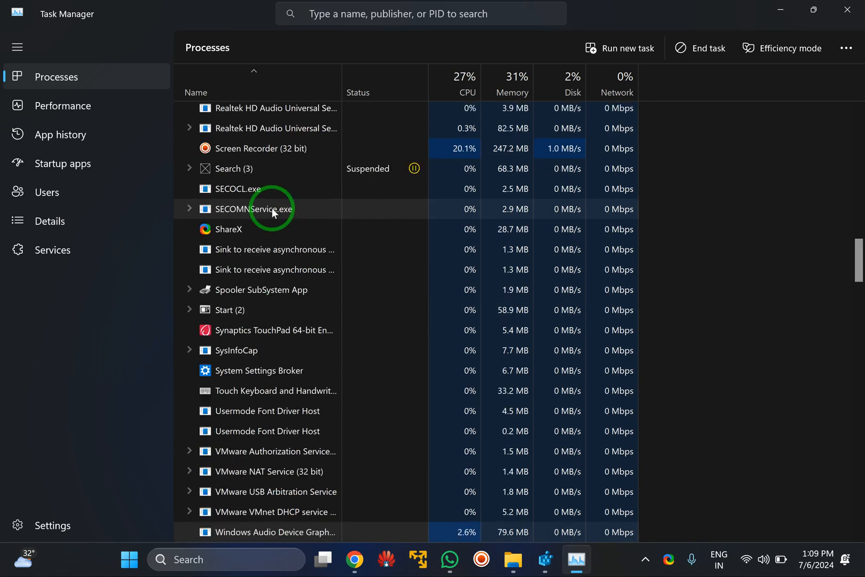
{"action": "scroll", "coordinate": [272, 212], "scroll_direction": "down", "scroll_amount": 2}
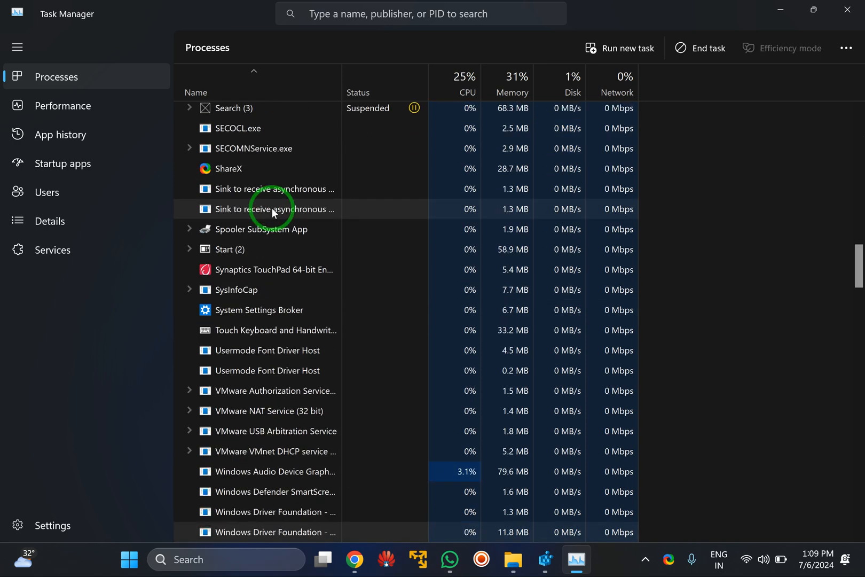
{"action": "scroll", "coordinate": [272, 212], "scroll_direction": "down", "scroll_amount": 2}
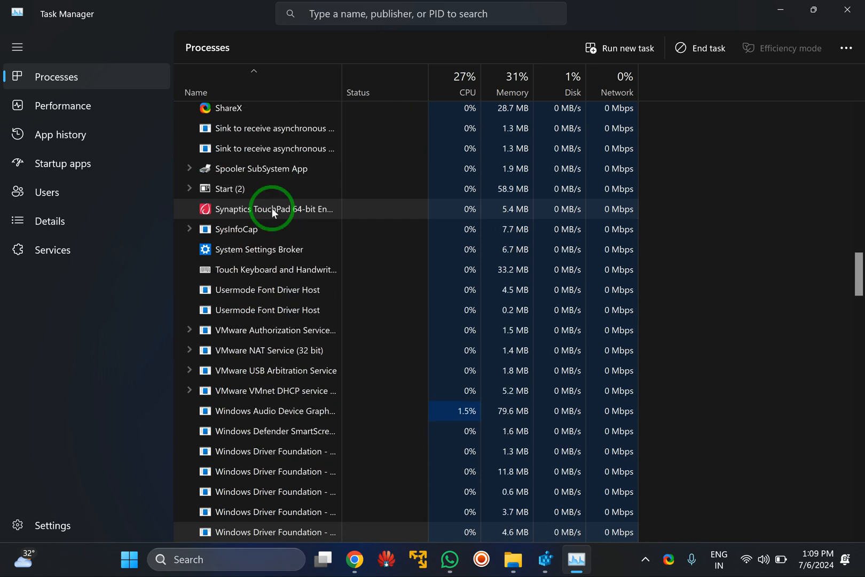
{"action": "scroll", "coordinate": [272, 213], "scroll_direction": "down", "scroll_amount": 2}
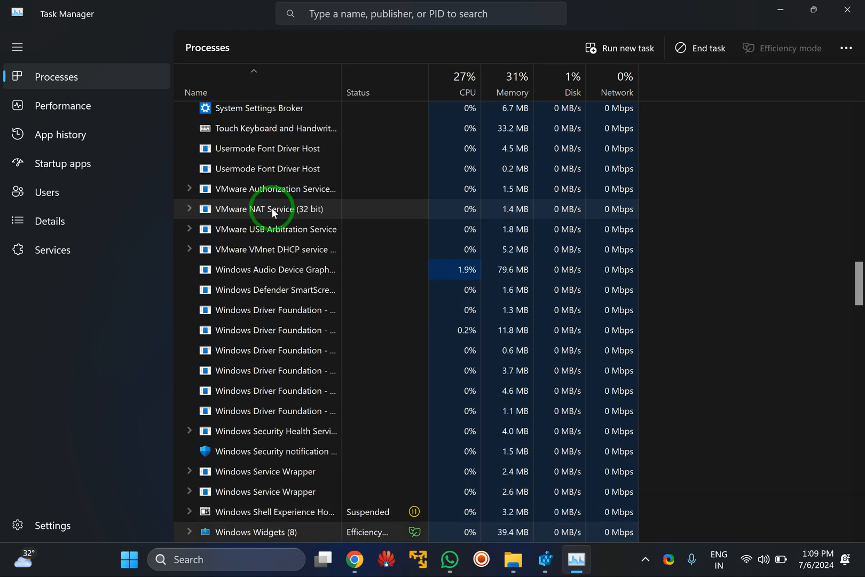
{"action": "scroll", "coordinate": [272, 212], "scroll_direction": "down", "scroll_amount": 1}
{"action": "scroll", "coordinate": [272, 209], "scroll_direction": "down", "scroll_amount": 10}
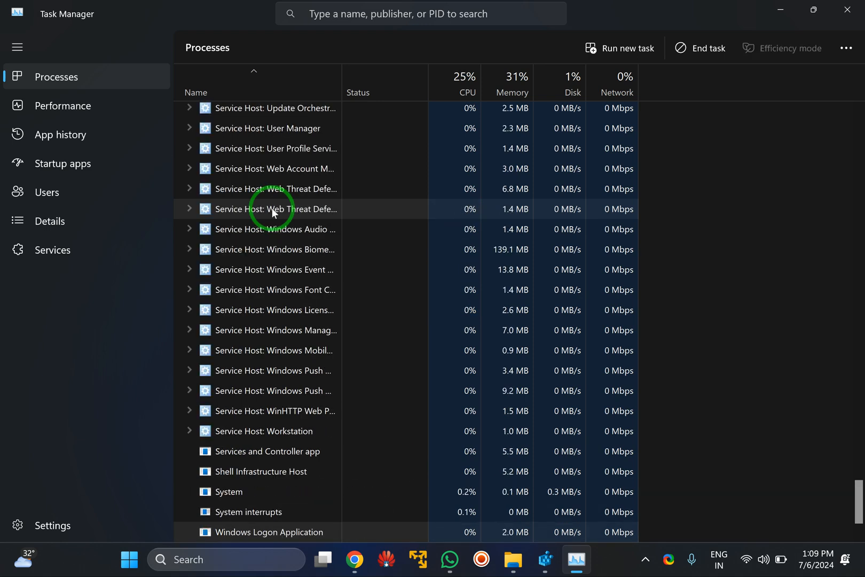
{"action": "scroll", "coordinate": [272, 208], "scroll_direction": "up", "scroll_amount": 20}
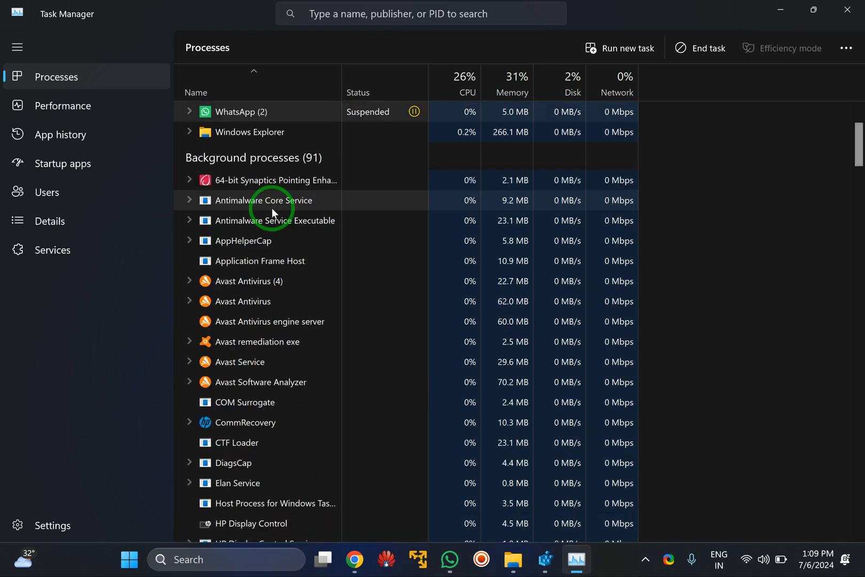
Restart the Windows Explorer process and minimize Task Manager.
{"action": "left_click", "coordinate": [270, 137]}
{"action": "right_click", "coordinate": [270, 137]}
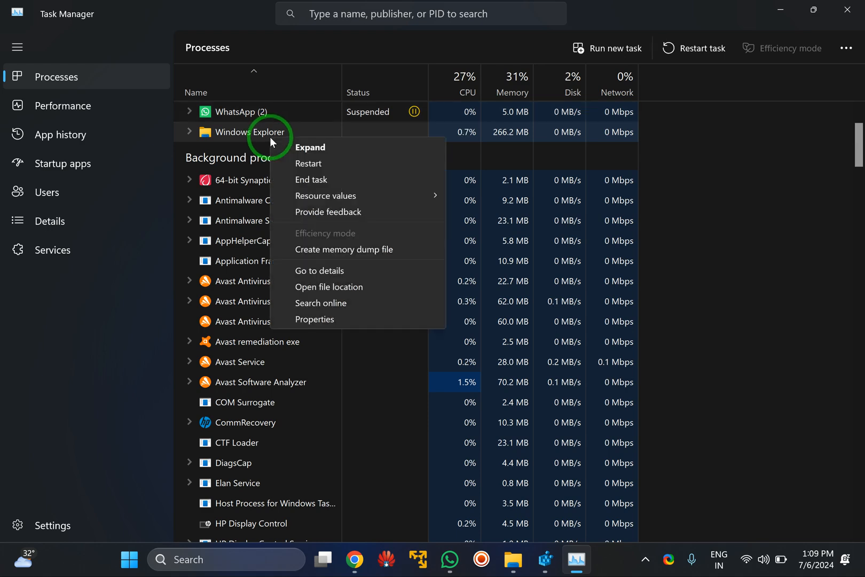
{"action": "left_click", "coordinate": [307, 166]}
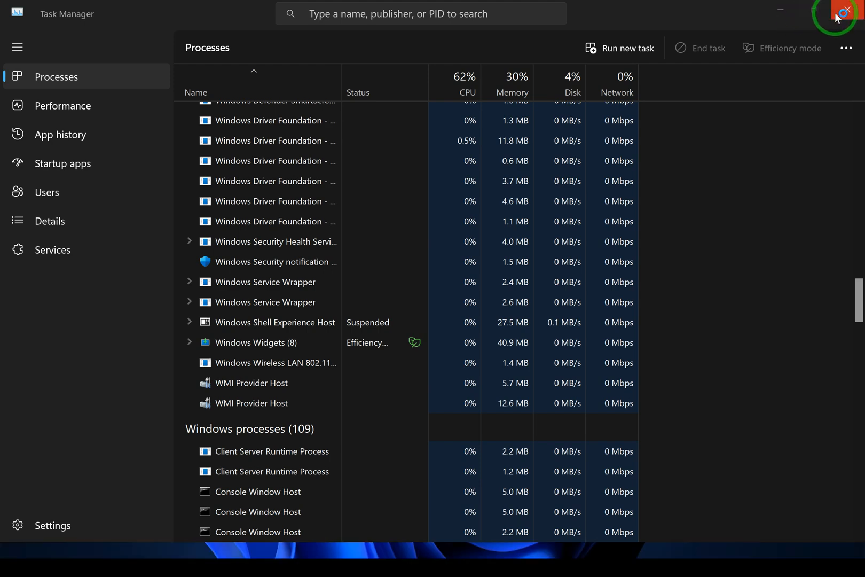
{"action": "left_click", "coordinate": [780, 11]}
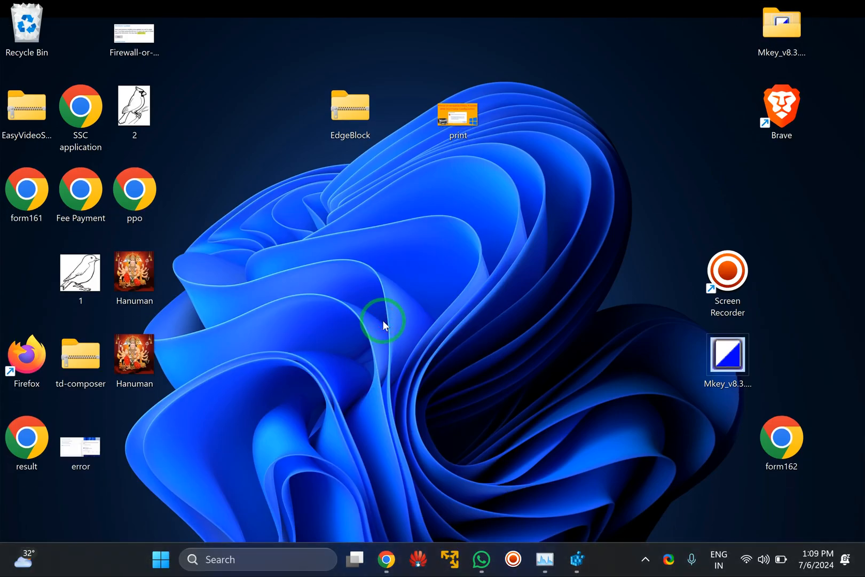
Open File Explorer to check its navigation pane for the Gallery entry, and close the window.
{"action": "key", "text": "super+e"}
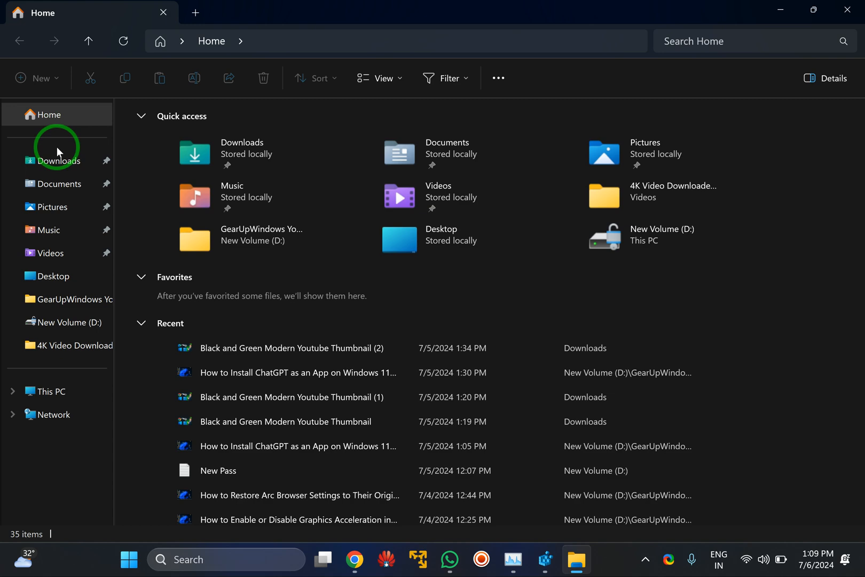
{"action": "left_click", "coordinate": [847, 10]}
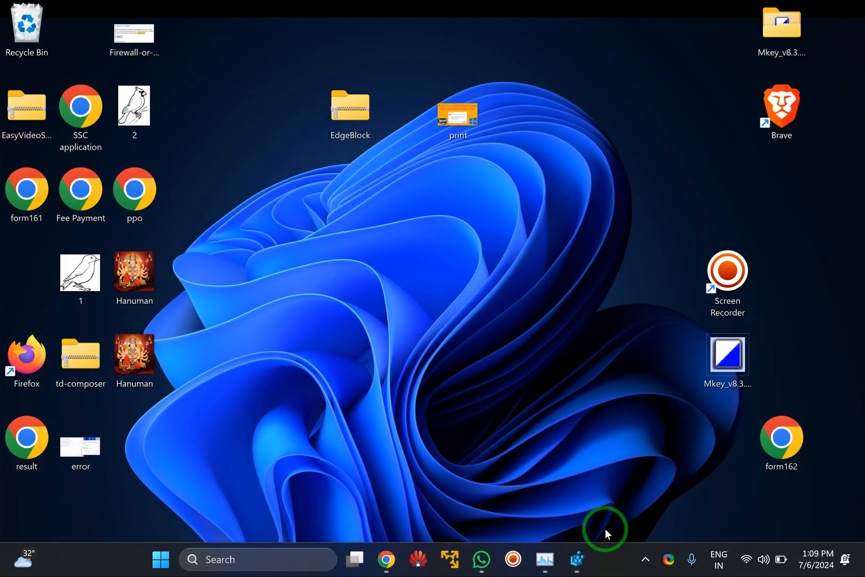
Switch back to Registry Editor, delete the {e88865ea-0e1c-4e20-9aa6-edcd0212c87c} key under CLSID, and close Registry Editor.
{"action": "left_click", "coordinate": [578, 558]}
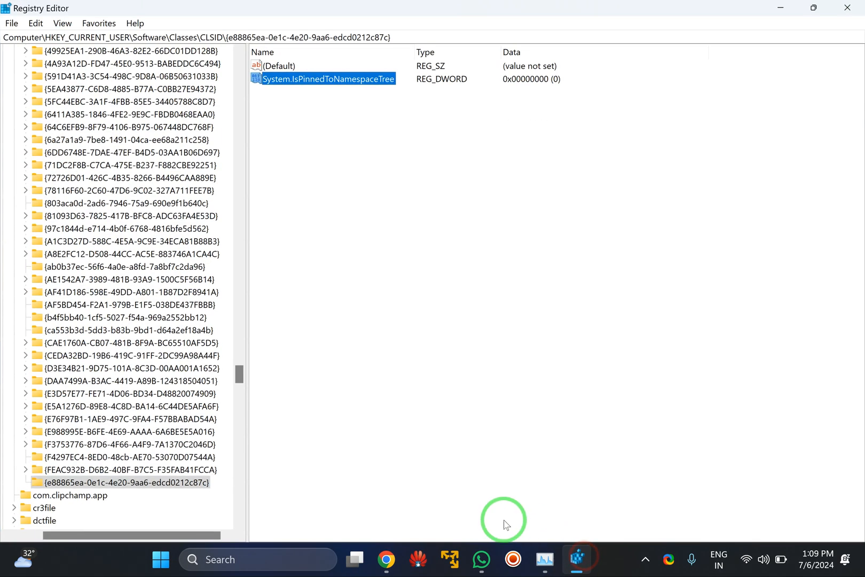
{"action": "left_click", "coordinate": [137, 487]}
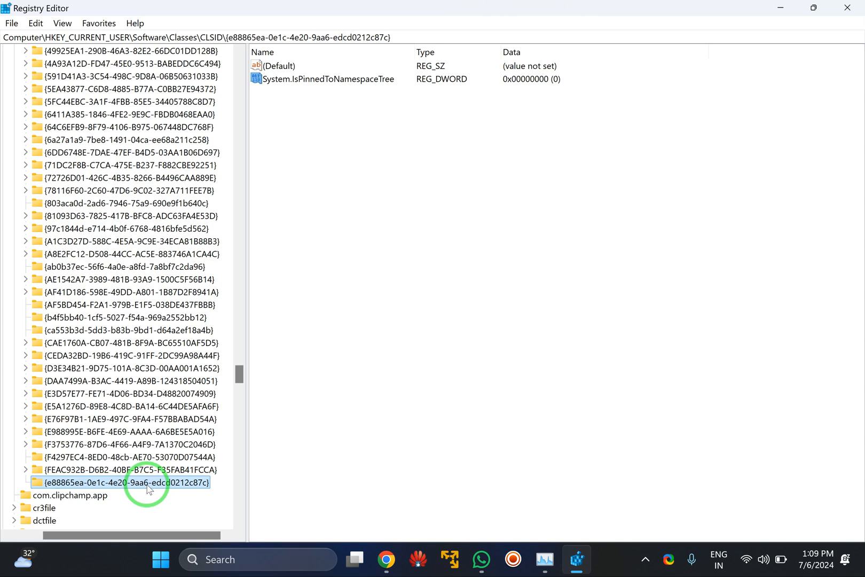
{"action": "right_click", "coordinate": [148, 489]}
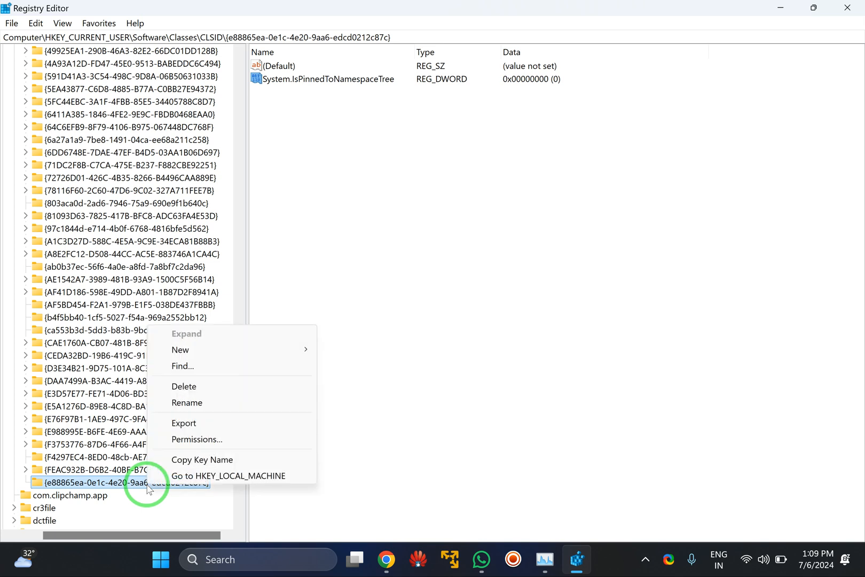
{"action": "left_click", "coordinate": [184, 386]}
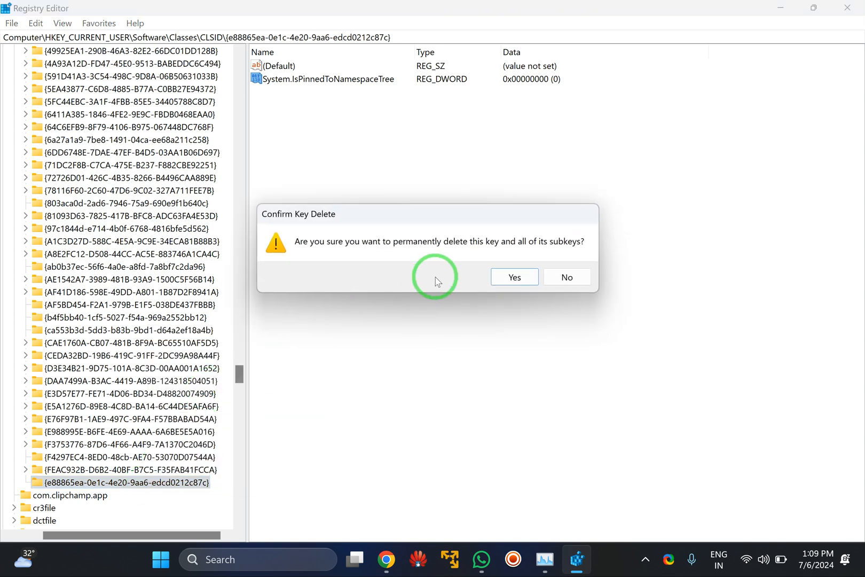
{"action": "left_click", "coordinate": [513, 283]}
{"action": "left_click", "coordinate": [845, 10]}
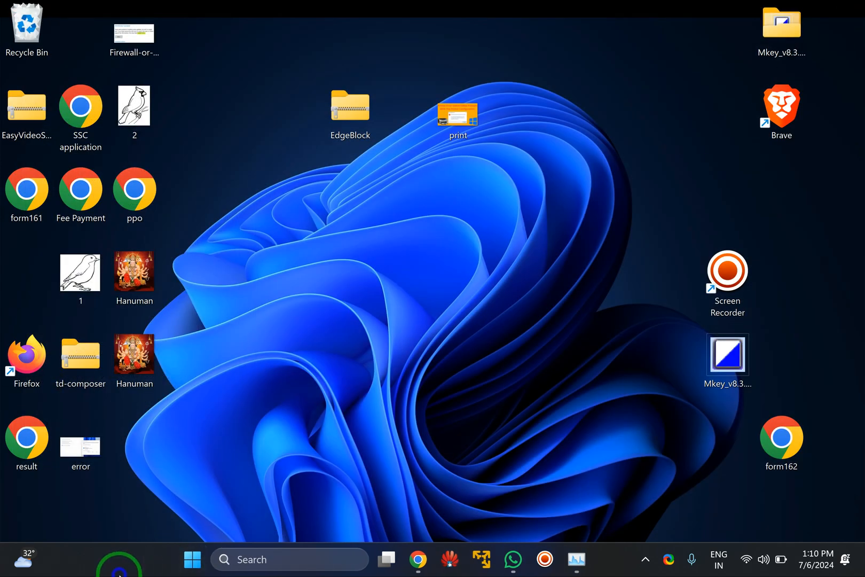
Open Task Manager from the taskbar and maximize its window.
{"action": "right_click", "coordinate": [119, 569]}
{"action": "left_click", "coordinate": [158, 502]}
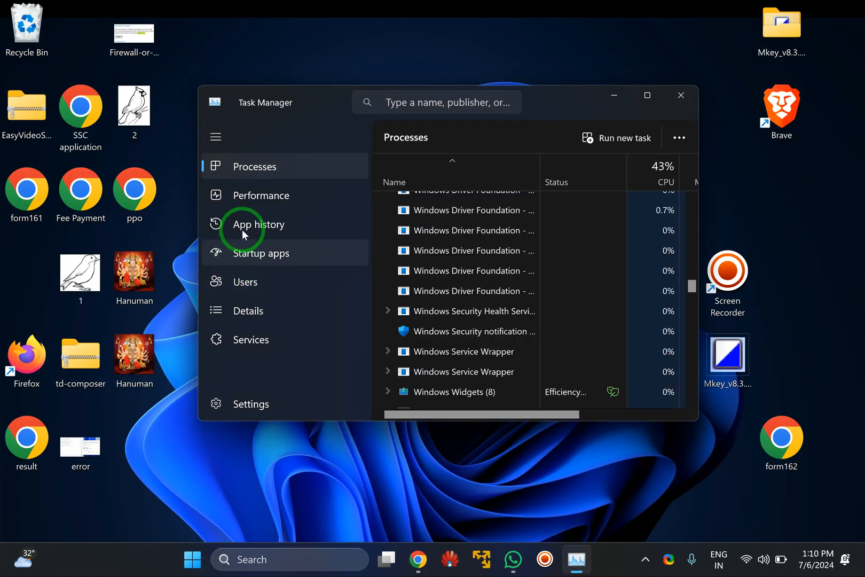
{"action": "scroll", "coordinate": [529, 223], "scroll_direction": "up", "scroll_amount": 3}
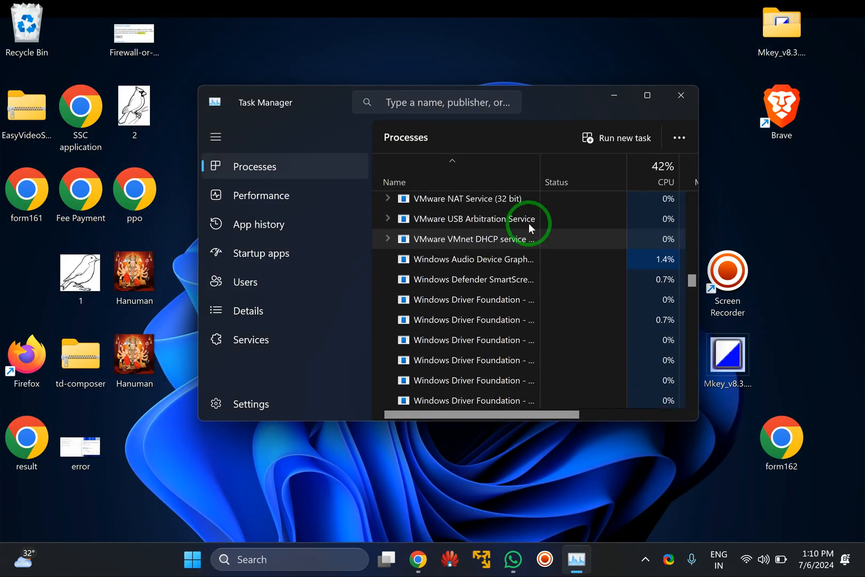
{"action": "left_click", "coordinate": [649, 95]}
Look through the full list of running processes for the Windows Explorer entry.
{"action": "scroll", "coordinate": [419, 243], "scroll_direction": "up", "scroll_amount": 3}
{"action": "left_click_drag", "start_coordinate": [858, 277], "coordinate": [857, 104]}
{"action": "scroll", "coordinate": [339, 198], "scroll_direction": "down", "scroll_amount": 10}
{"action": "scroll", "coordinate": [401, 270], "scroll_direction": "up", "scroll_amount": 4}
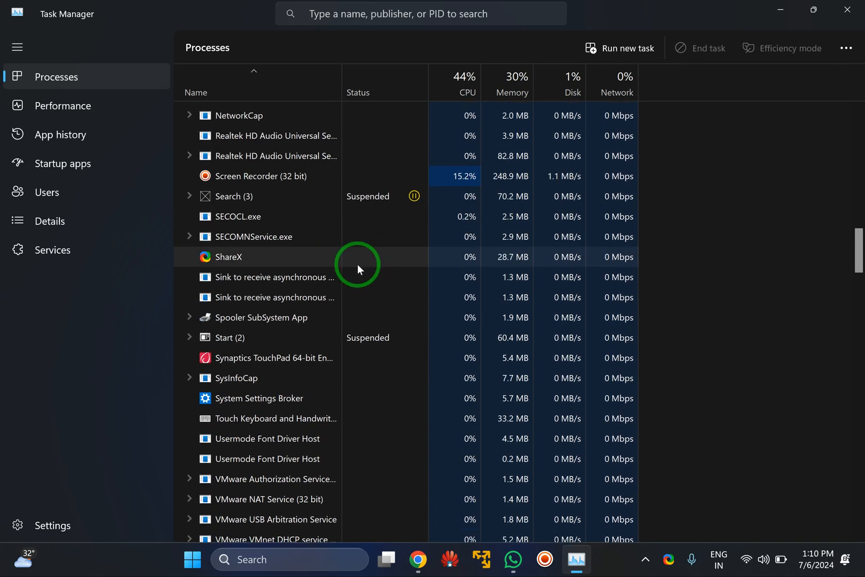
{"action": "scroll", "coordinate": [280, 189], "scroll_direction": "up", "scroll_amount": 4}
{"action": "scroll", "coordinate": [252, 275], "scroll_direction": "up", "scroll_amount": 9}
{"action": "scroll", "coordinate": [253, 275], "scroll_direction": "up", "scroll_amount": 7}
{"action": "scroll", "coordinate": [253, 276], "scroll_direction": "up", "scroll_amount": 6}
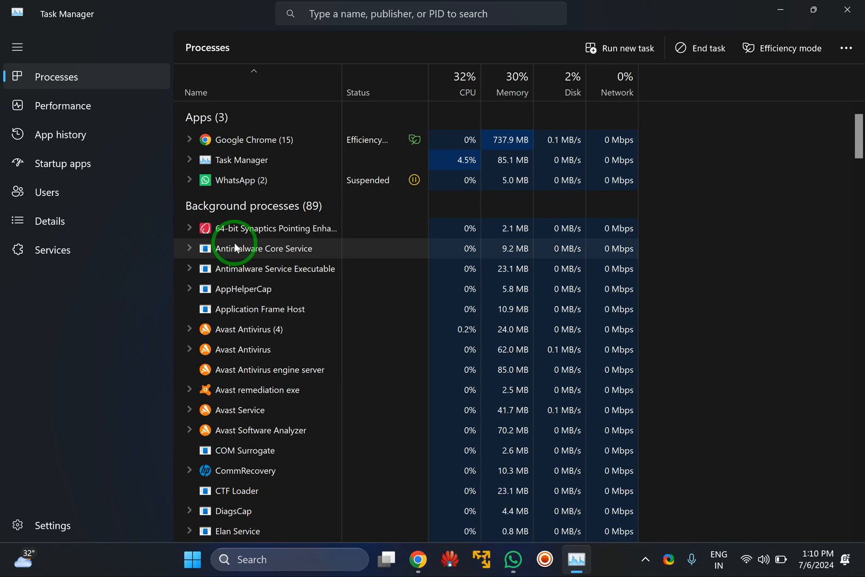
{"action": "scroll", "coordinate": [235, 248], "scroll_direction": "down", "scroll_amount": 15}
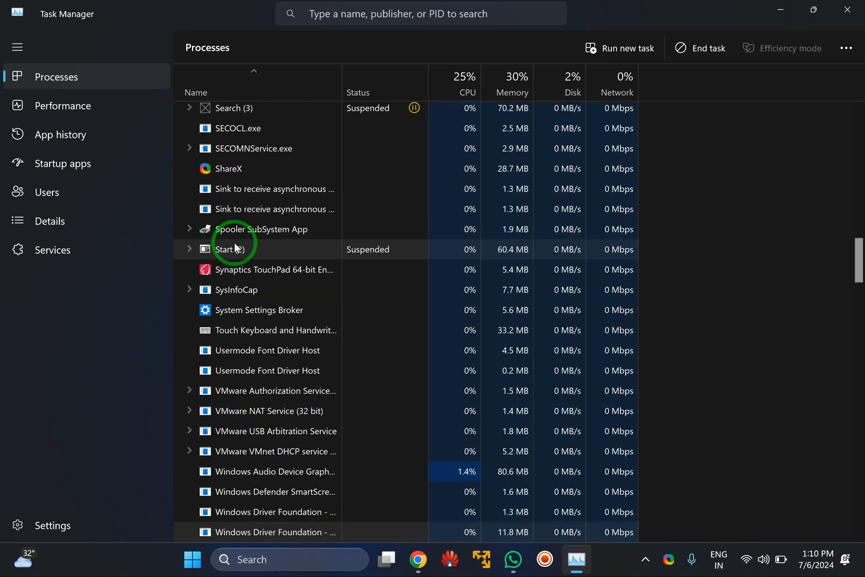
{"action": "scroll", "coordinate": [235, 248], "scroll_direction": "down", "scroll_amount": 5}
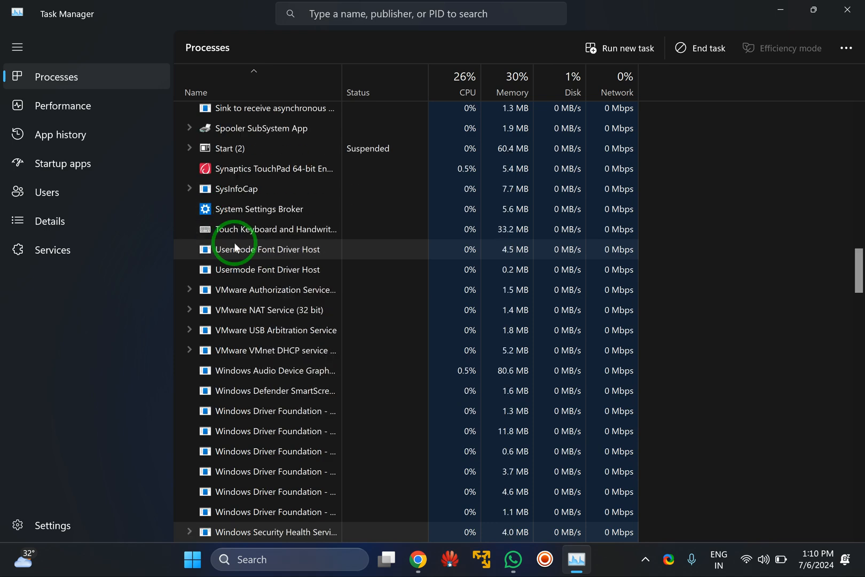
{"action": "scroll", "coordinate": [235, 247], "scroll_direction": "down", "scroll_amount": 6}
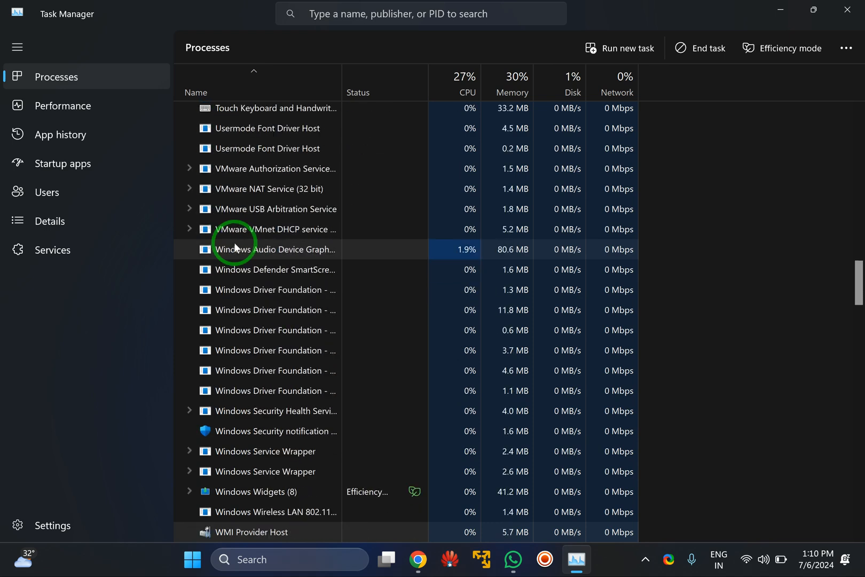
{"action": "scroll", "coordinate": [235, 247], "scroll_direction": "down", "scroll_amount": 20}
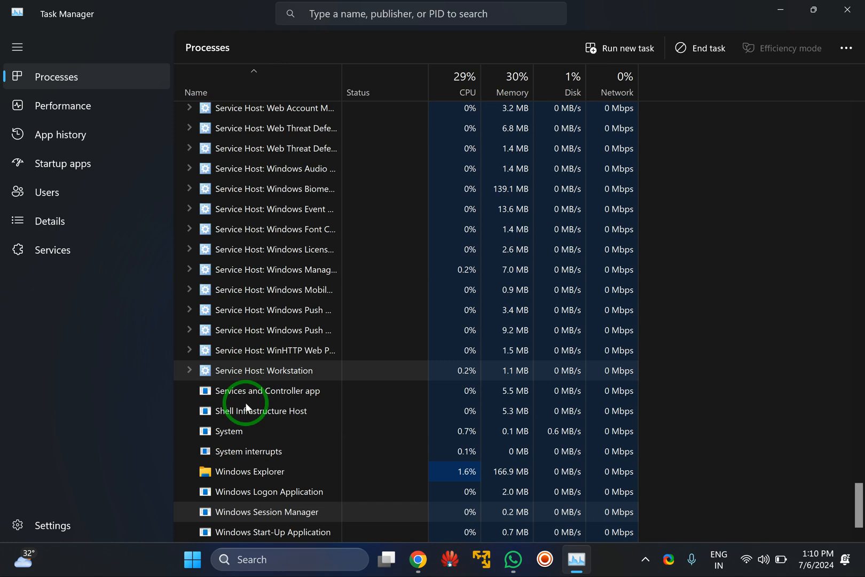
Restart the Windows Explorer process and close Task Manager.
{"action": "left_click", "coordinate": [248, 470]}
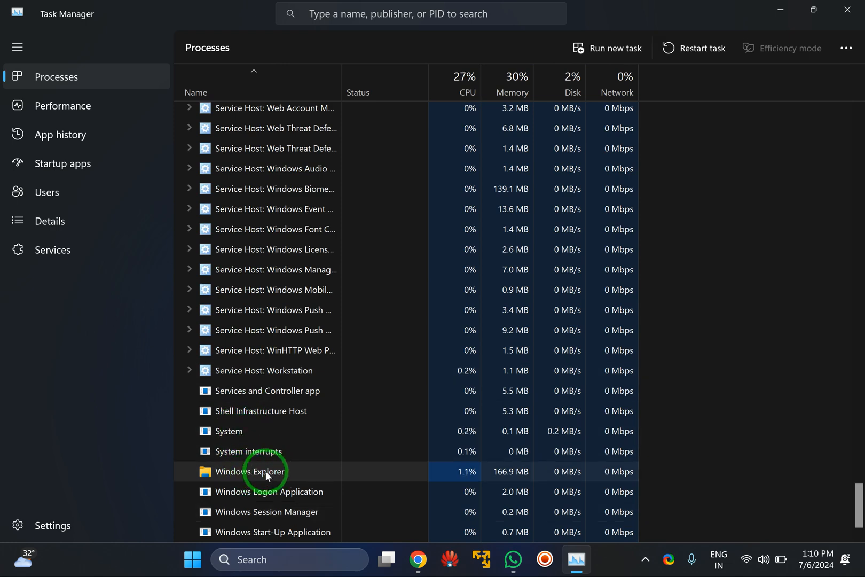
{"action": "right_click", "coordinate": [265, 471]}
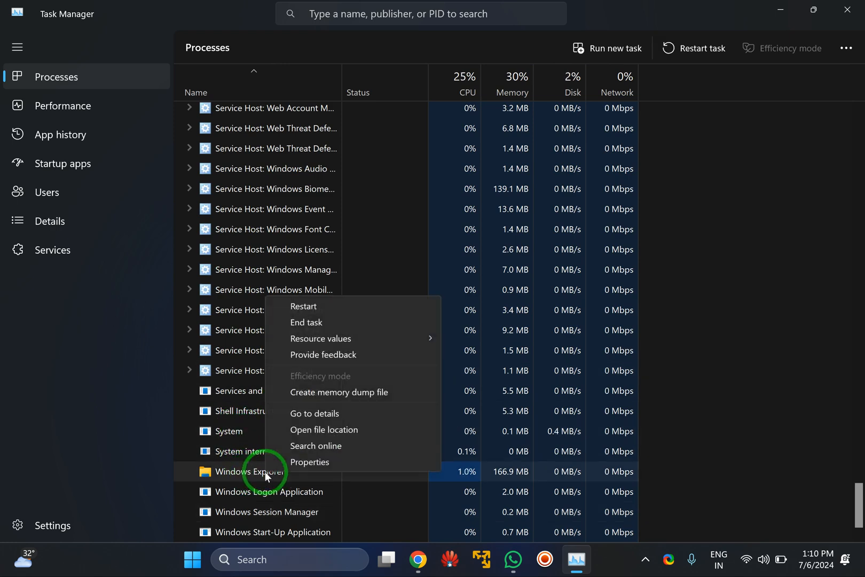
{"action": "left_click", "coordinate": [317, 310]}
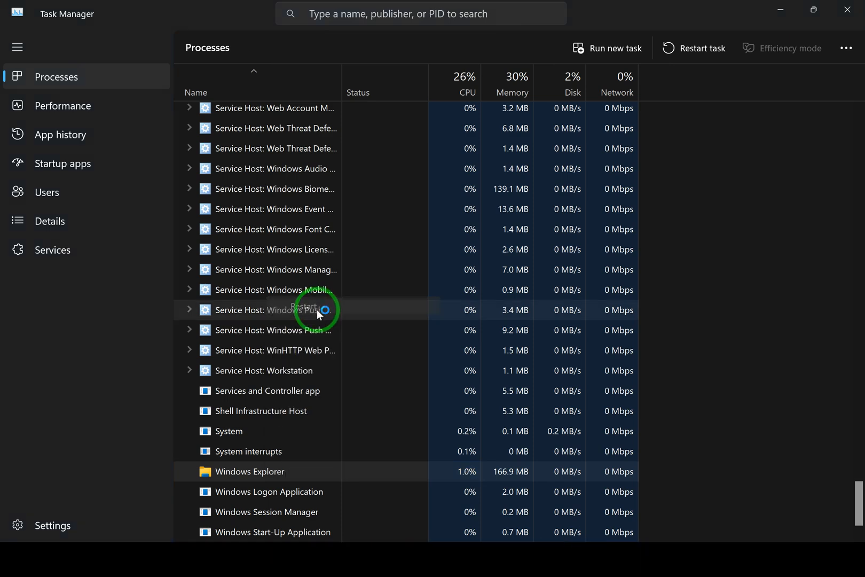
{"action": "left_click", "coordinate": [849, 12]}
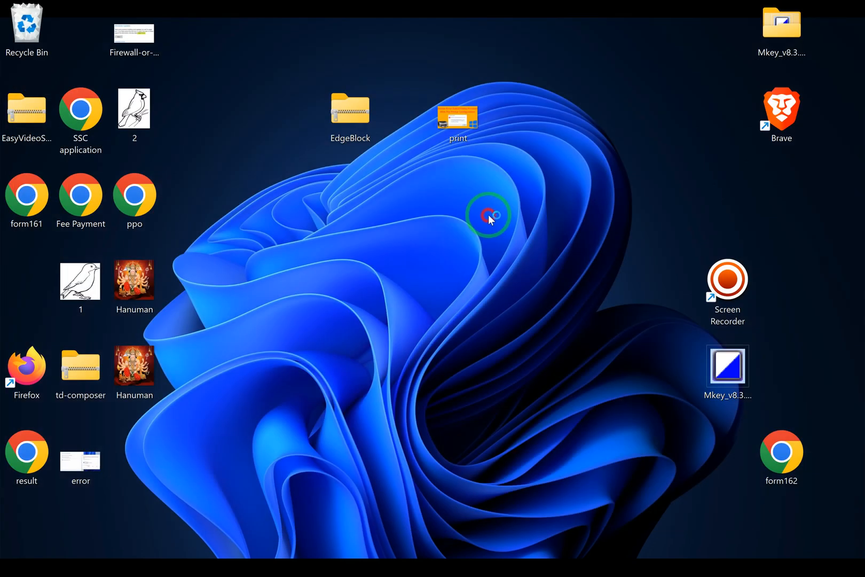
Open File Explorer to check whether Gallery is back in the navigation pane.
{"action": "key", "text": "super+e"}
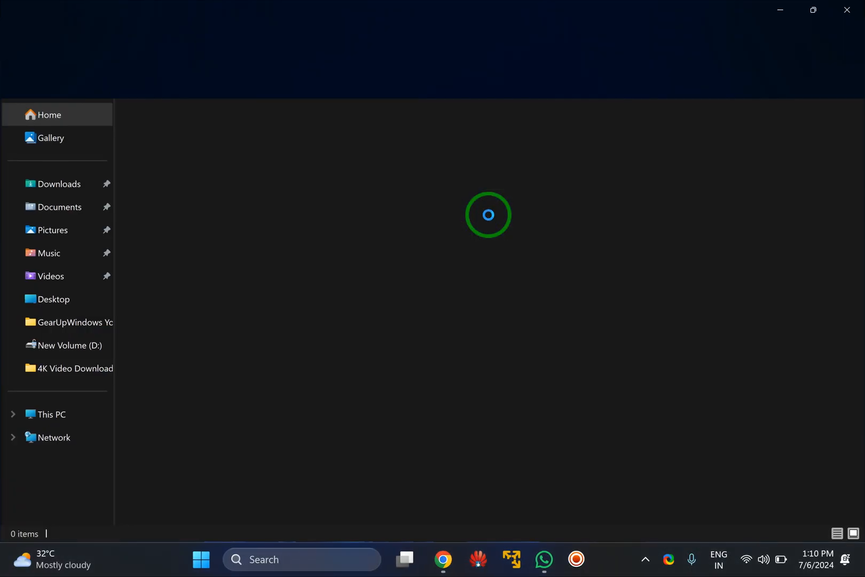